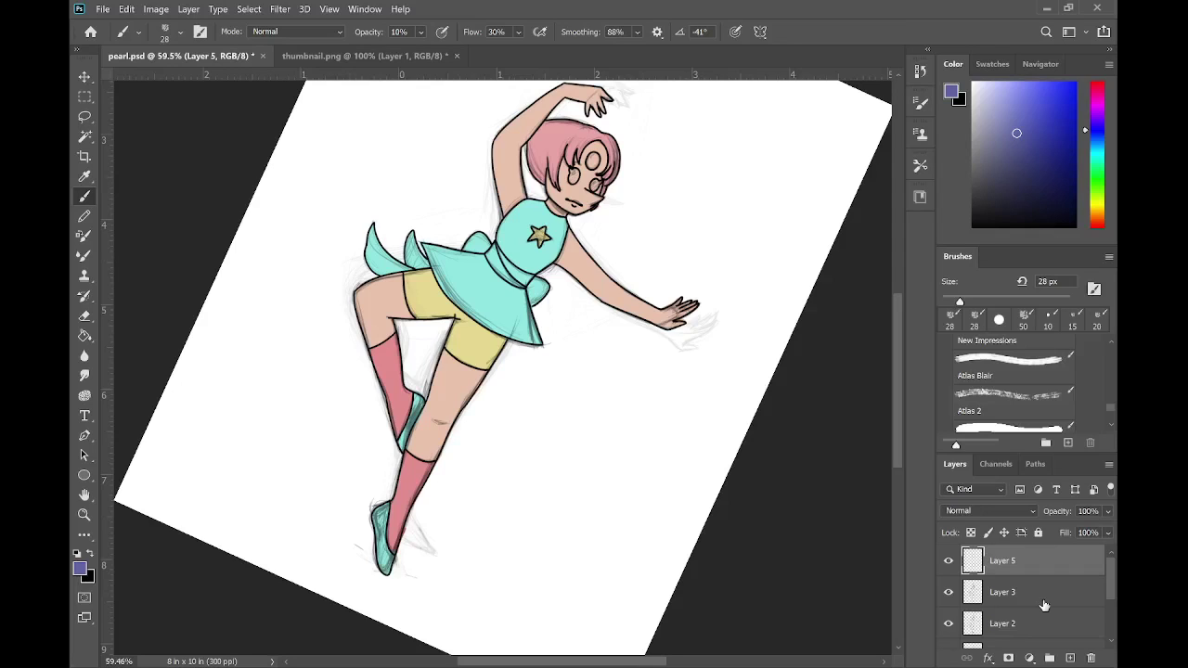
# - Examine the inked, flat-coloured dancer illustration, from the face and torso out to the full pose
pyautogui.scroll(8, 596, 204)
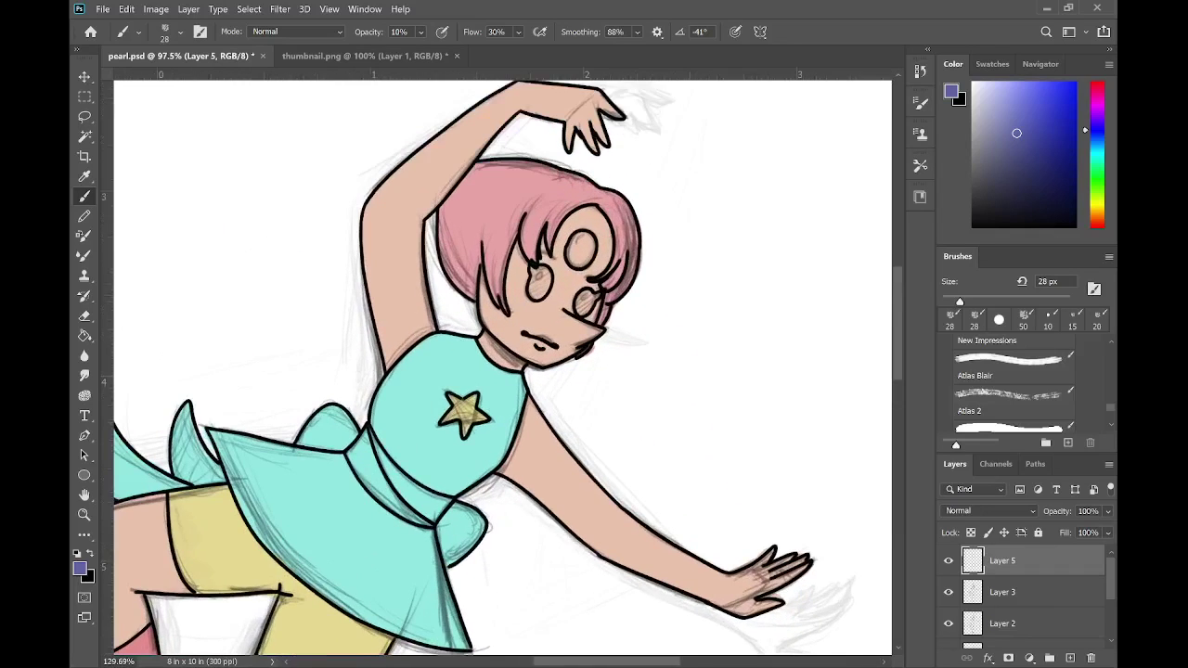
pyautogui.scroll(-2, 594, 353)
pyautogui.scroll(3, 650, 307)
pyautogui.click(85, 176)
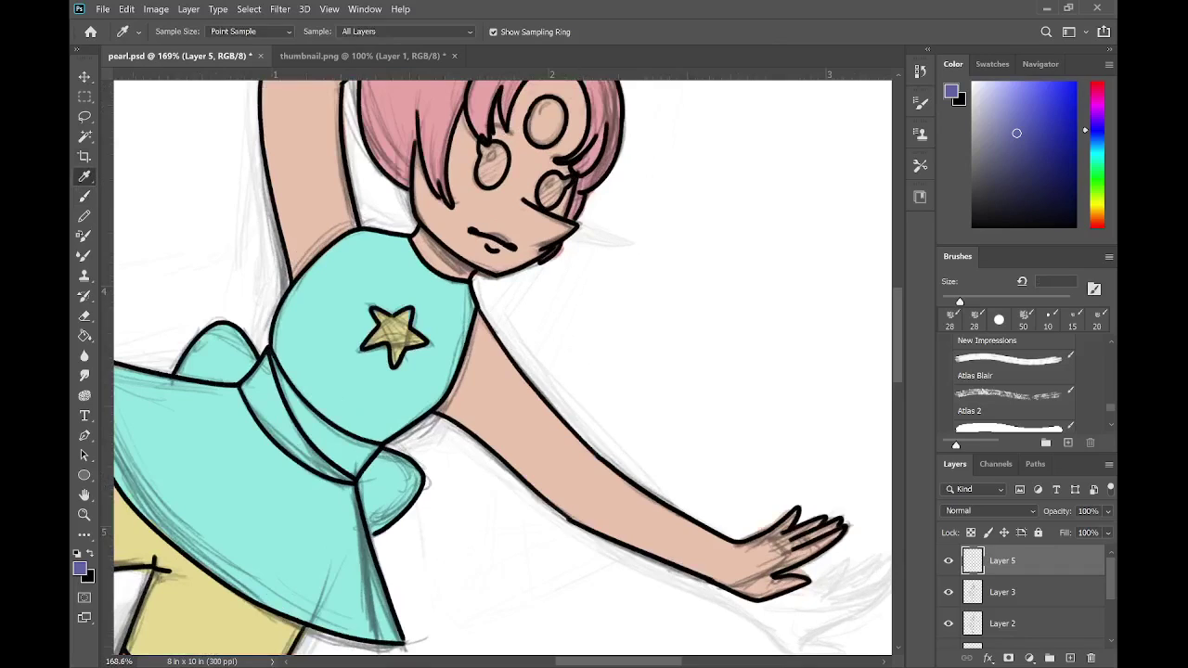
pyautogui.scroll(3, 501, 366)
pyautogui.scroll(-2, 501, 366)
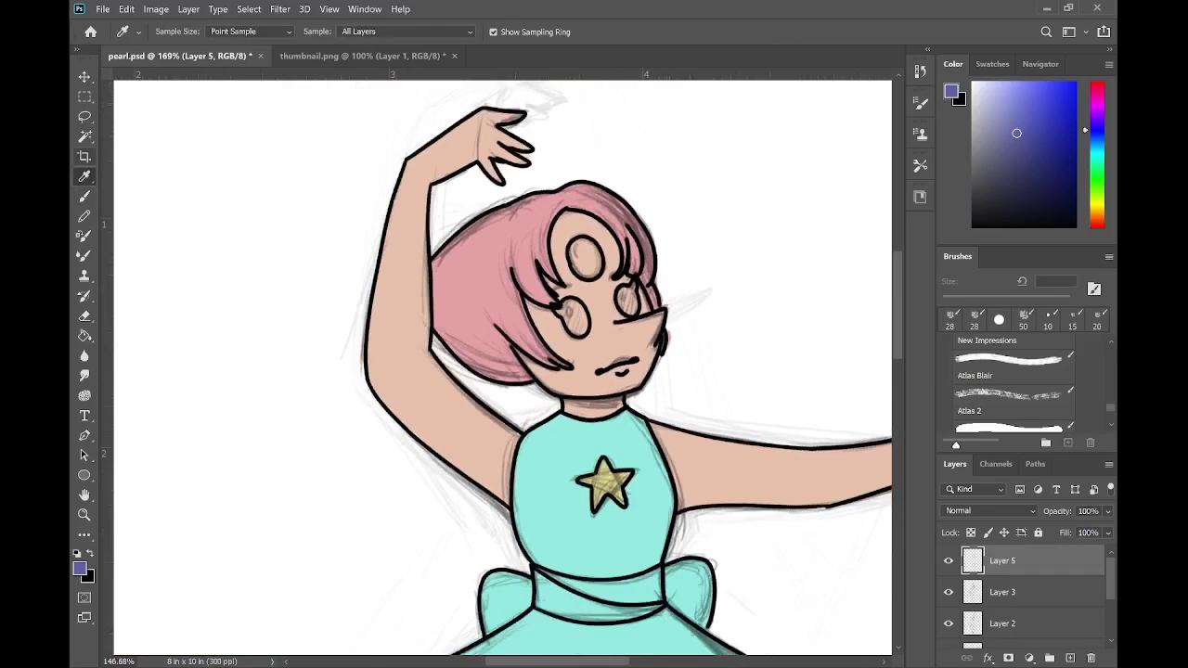
pyautogui.scroll(-3, 650, 390)
pyautogui.scroll(-3, 613, 344)
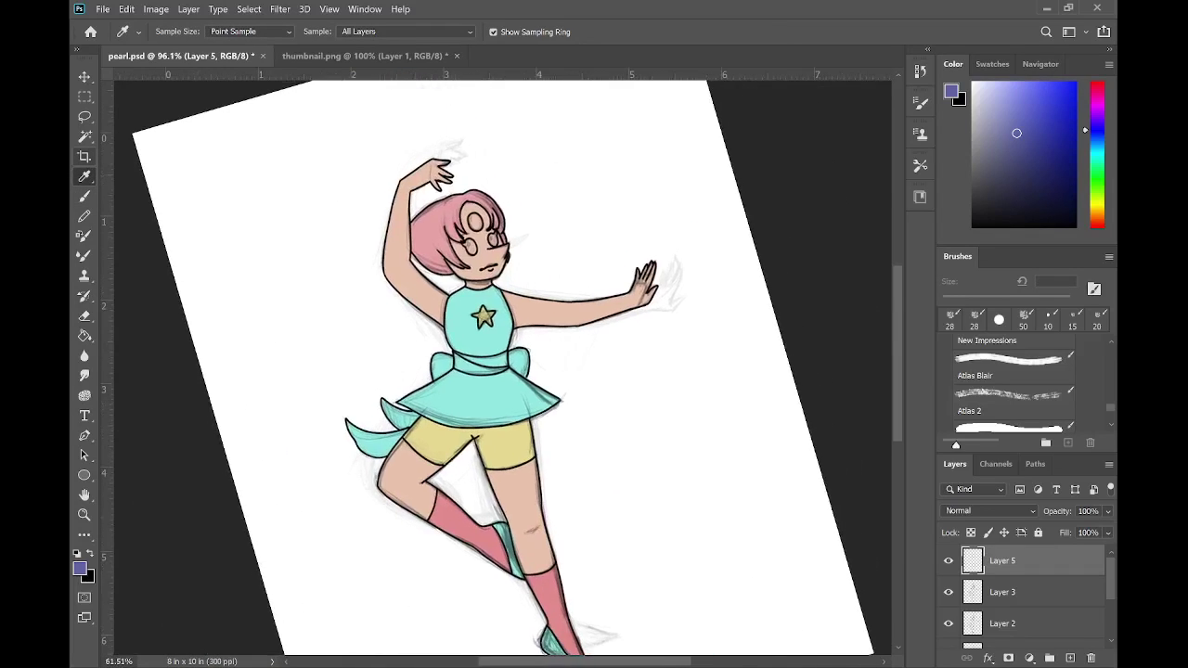
pyautogui.moveTo(501, 367); pyautogui.dragTo(527, 338)
# - Set the blend mode of Layer 3 to Soft Light
pyautogui.click(1025, 594)
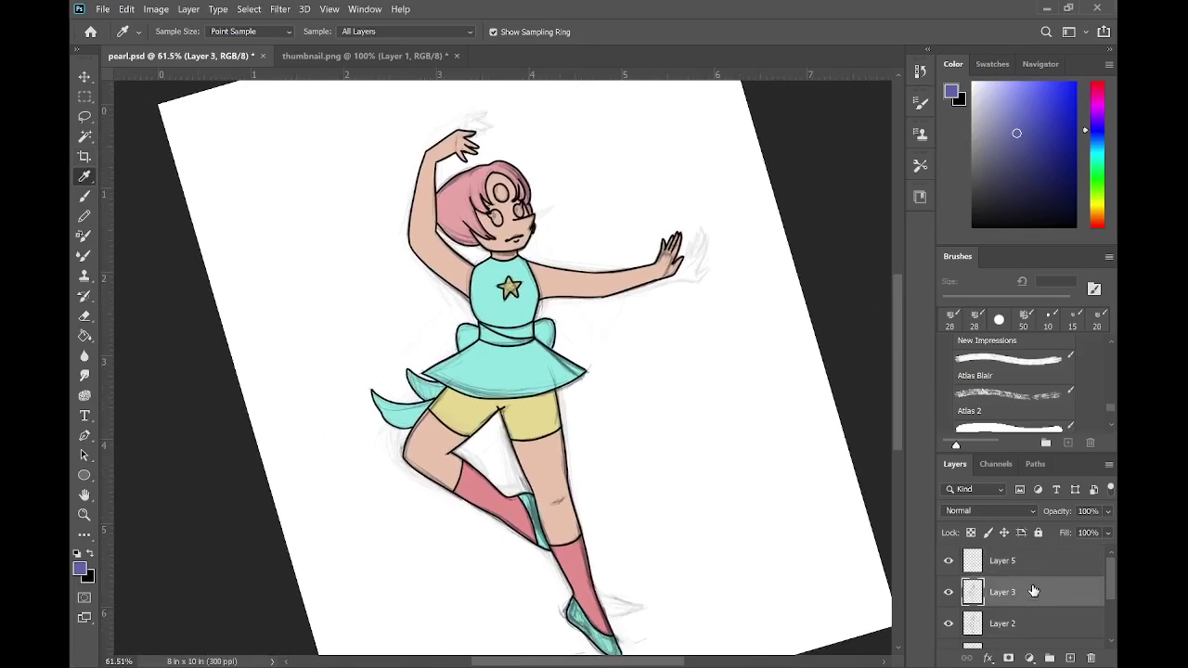
pyautogui.hotkey('shift', '+')
pyautogui.hotkey('shift', '+')
pyautogui.hotkey('shift', '+')
pyautogui.hotkey('shift', '+')
pyautogui.hotkey('shift', '+')
pyautogui.hotkey('shift', '+')
pyautogui.hotkey('shift', '+')
pyautogui.hotkey('shift', '+')
pyautogui.hotkey('shift', '+')
pyautogui.hotkey('shift', '+')
pyautogui.hotkey('shift', '+')
pyautogui.hotkey('shift', '+')
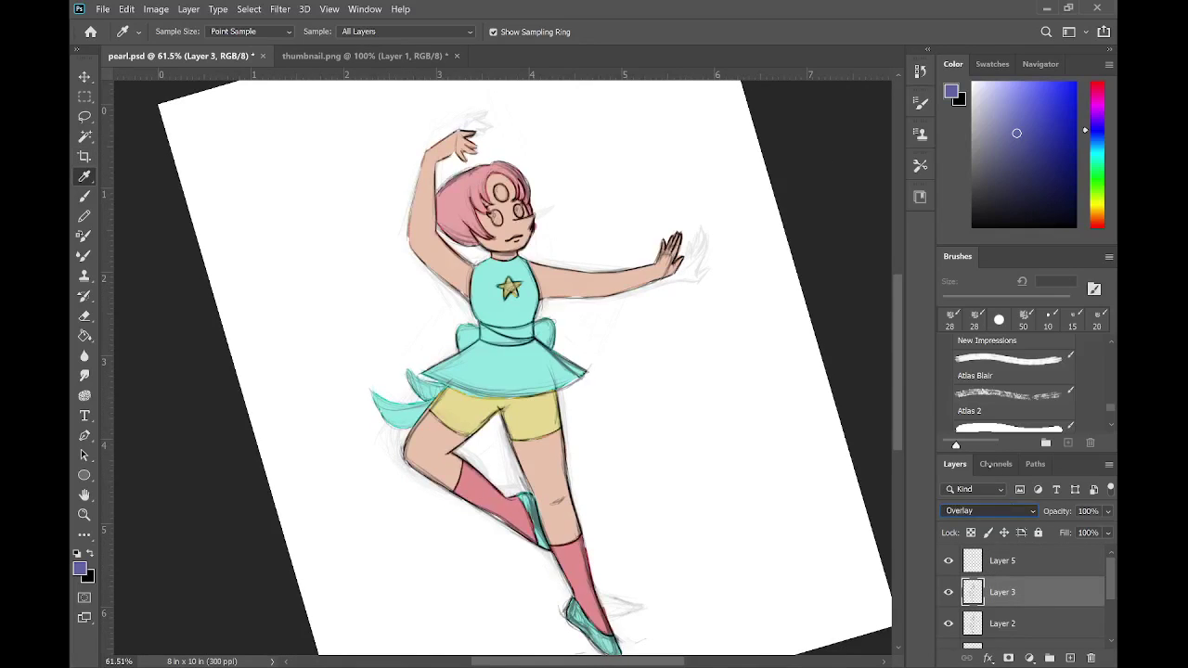
pyautogui.hotkey('shift', '+')
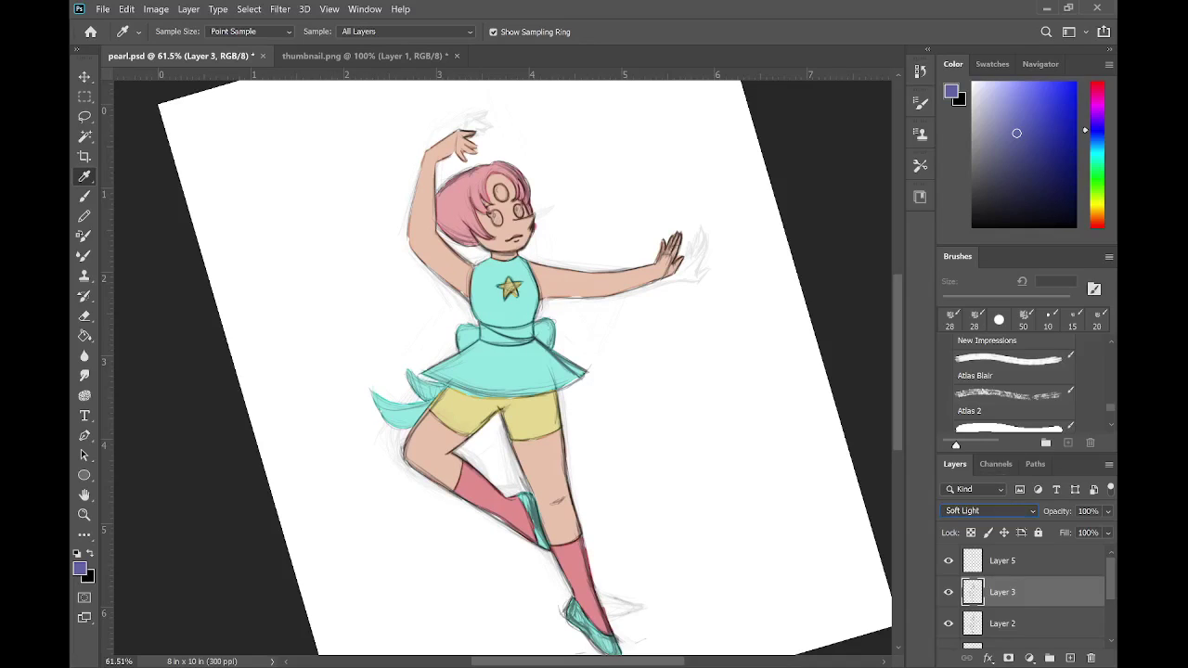
# - Set the blend mode of Layer 2 to Overlay to soften the linework into the flat colours
pyautogui.click(1024, 631)
pyautogui.click(995, 512)
pyautogui.hotkey('shift', '+')
pyautogui.hotkey('shift', '+')
pyautogui.hotkey('shift', '+')
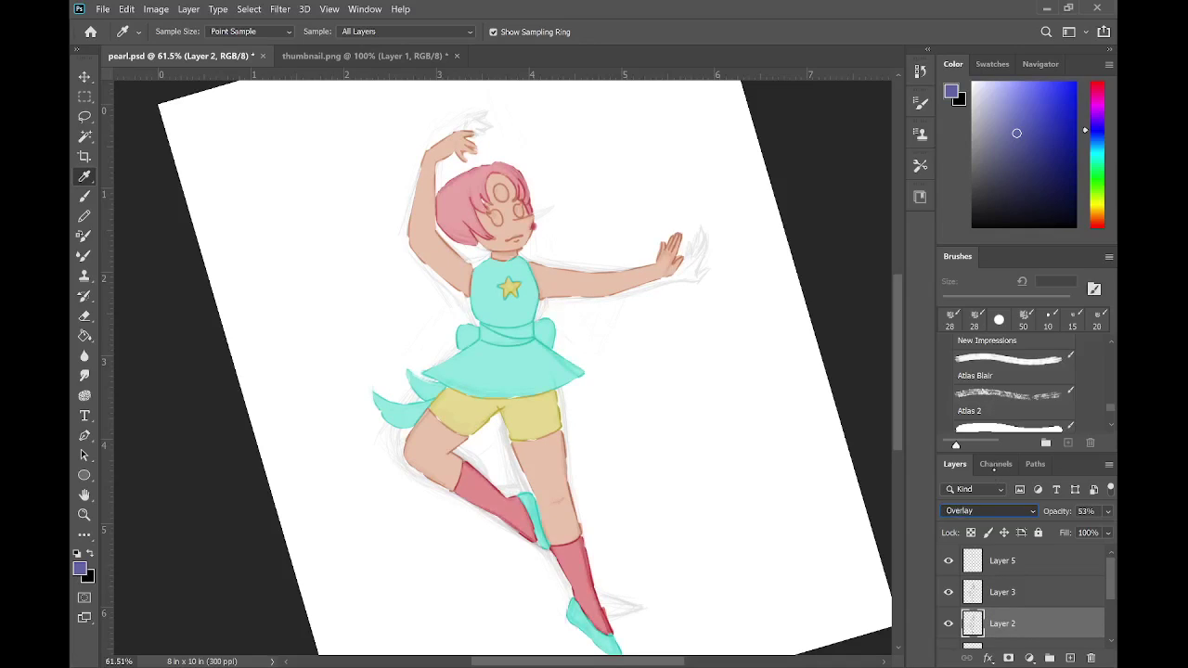
pyautogui.press('Down')
pyautogui.press('Up')
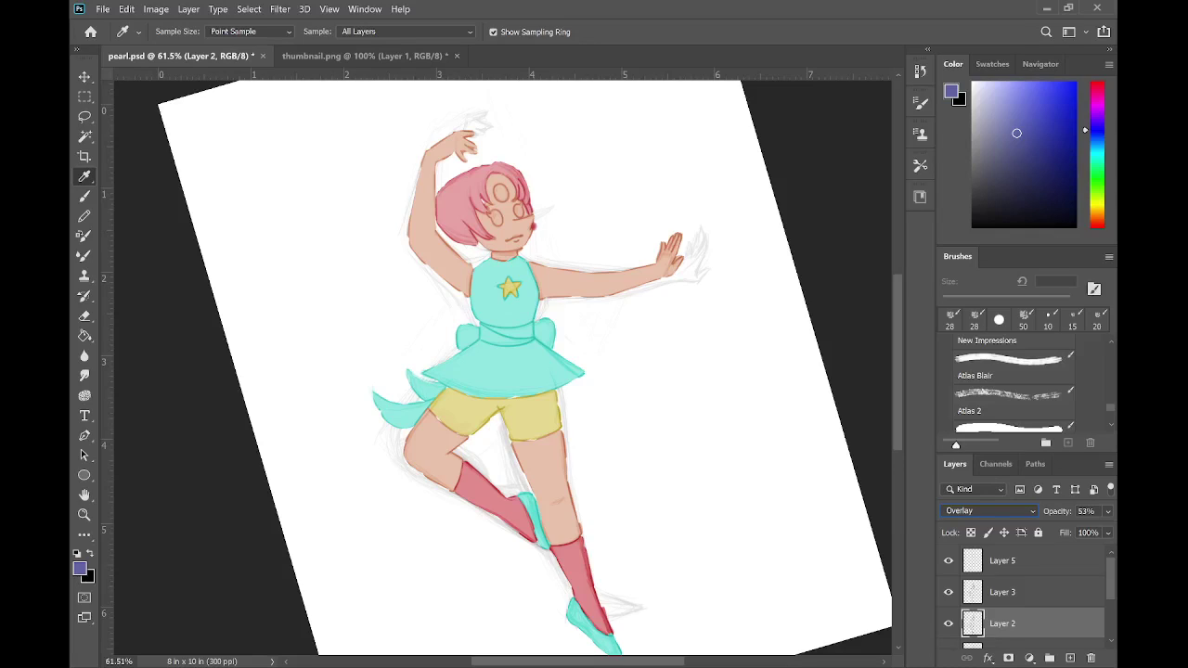
# - On Layer 5, sample the forehead's skin tone and darken it into a muted brown shading colour for the brush
pyautogui.click(1021, 563)
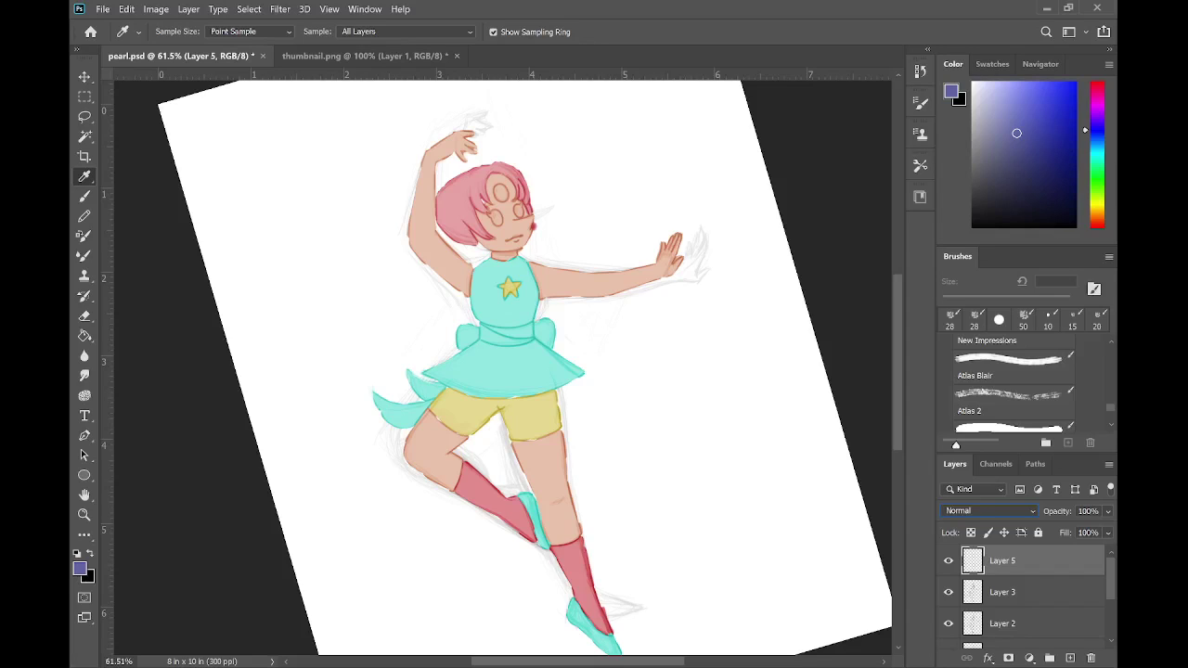
pyautogui.scroll(5, 607, 236)
pyautogui.moveTo(466, 174); pyautogui.dragTo(638, 320)
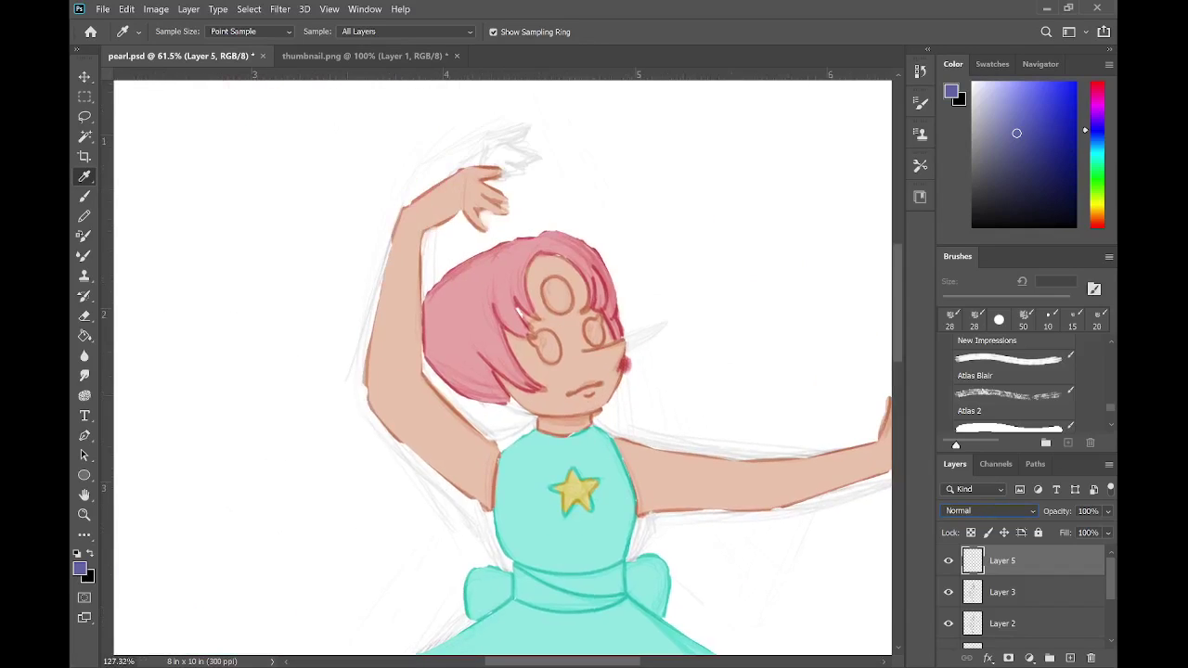
pyautogui.scroll(5, 638, 320)
pyautogui.scroll(1, 502, 367)
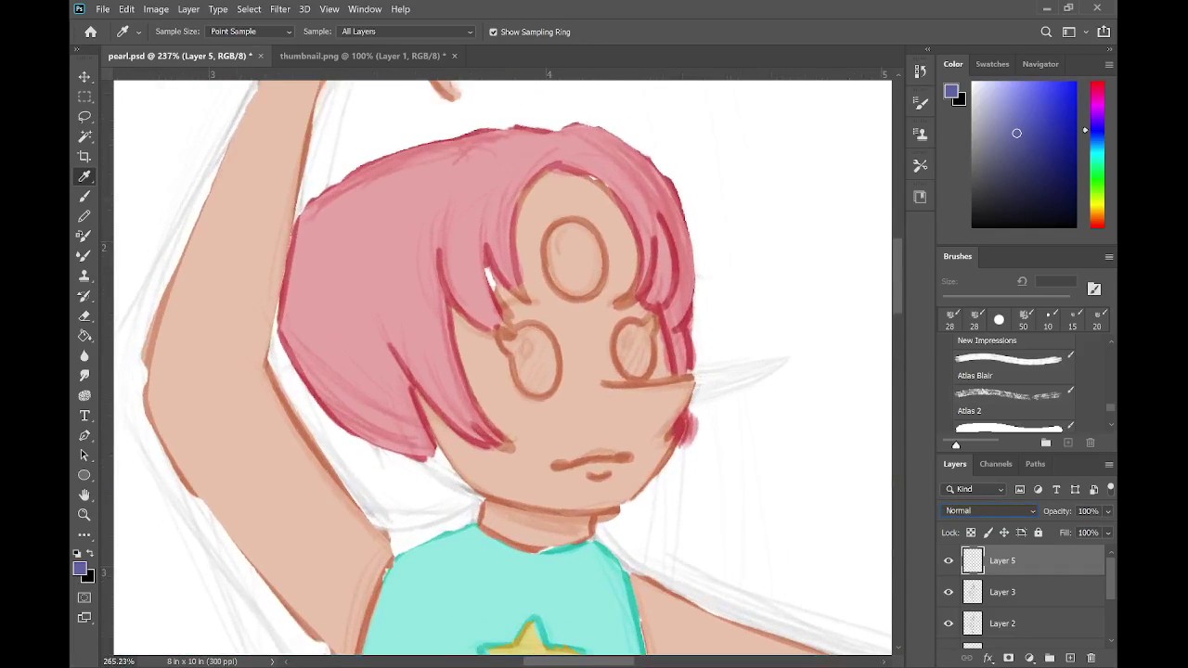
pyautogui.click(534, 228)
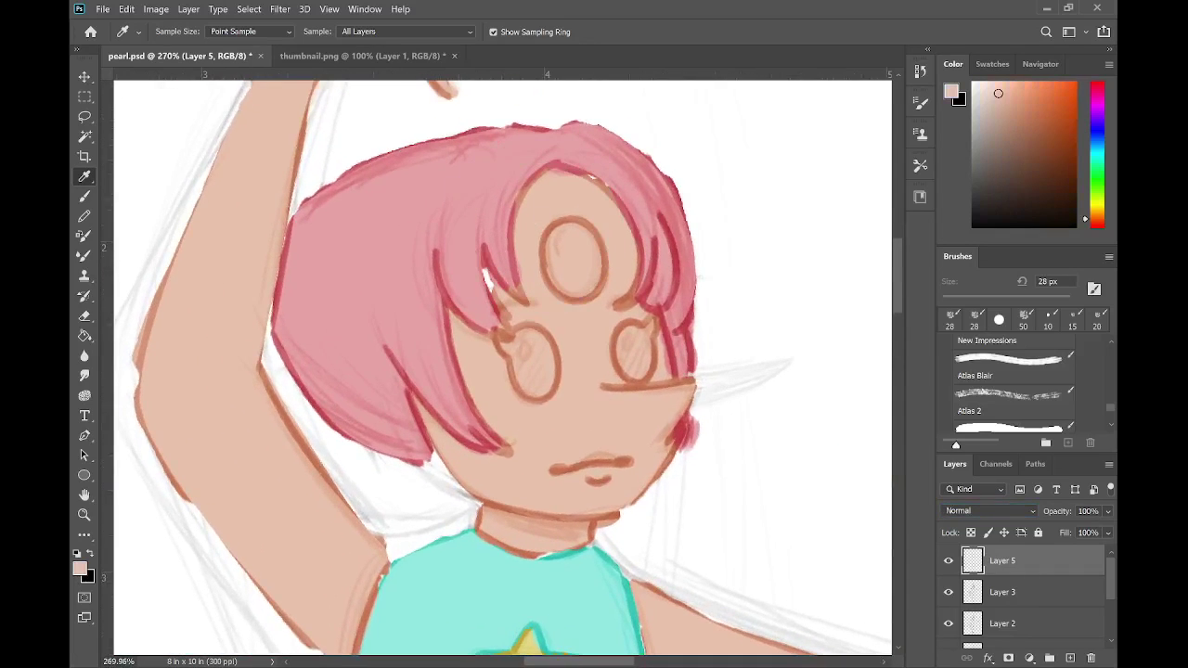
pyautogui.press('b')
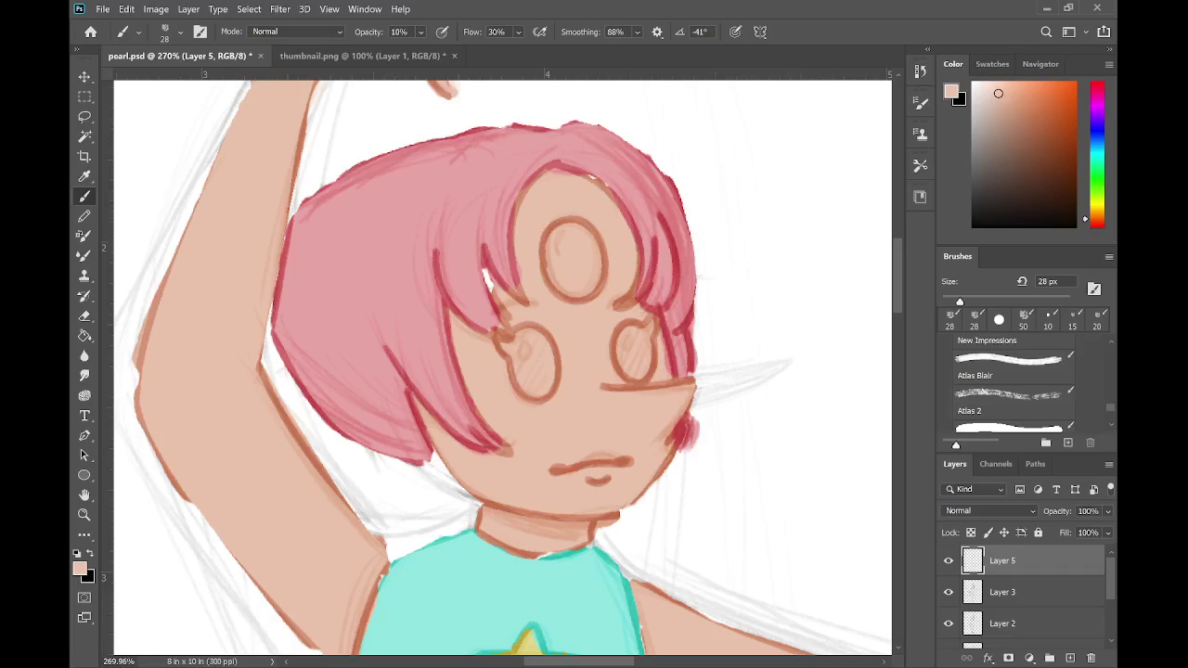
pyautogui.press('i')
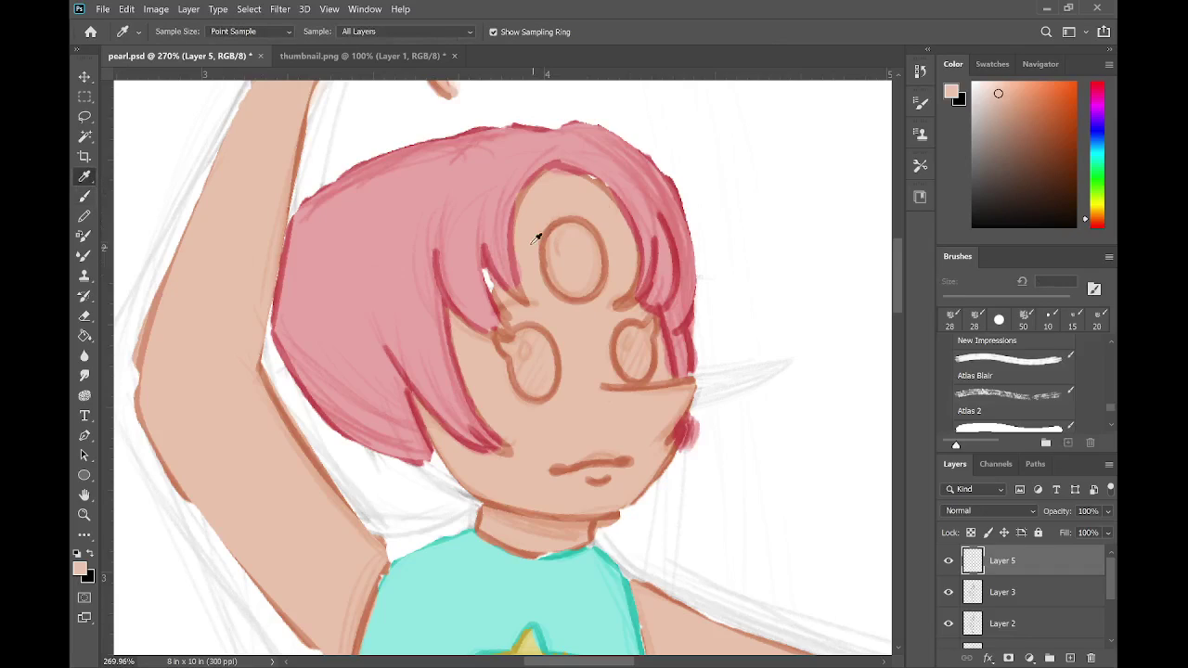
pyautogui.press('b')
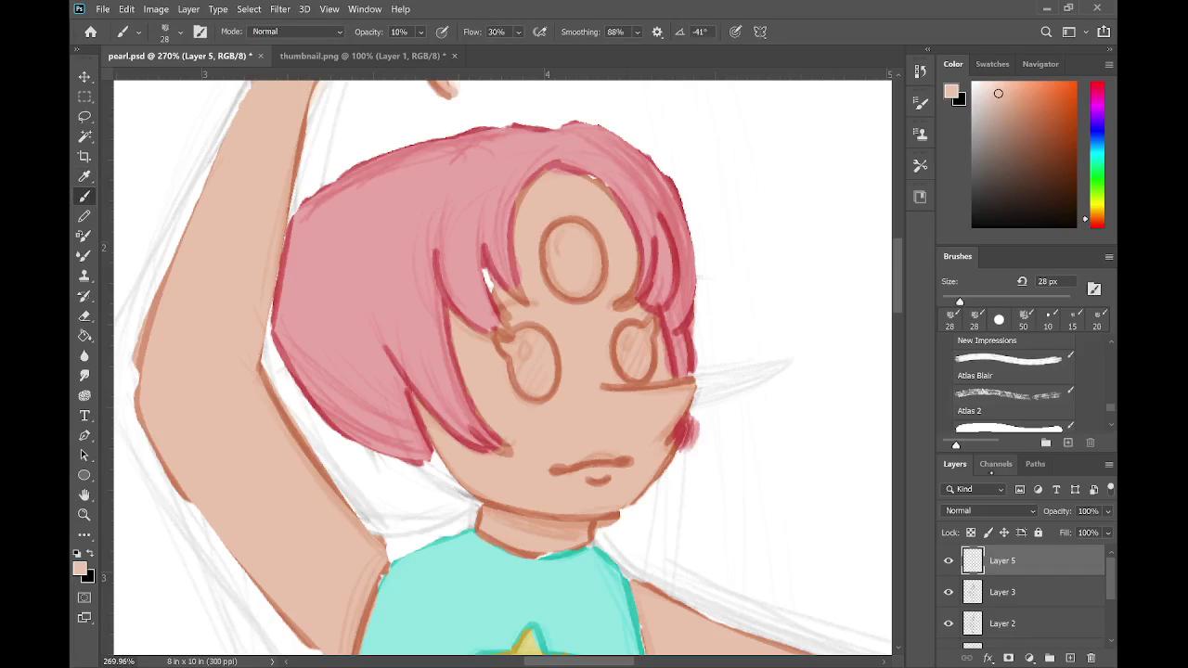
pyautogui.click(1007, 107)
pyautogui.moveTo(1008, 109); pyautogui.dragTo(1009, 110)
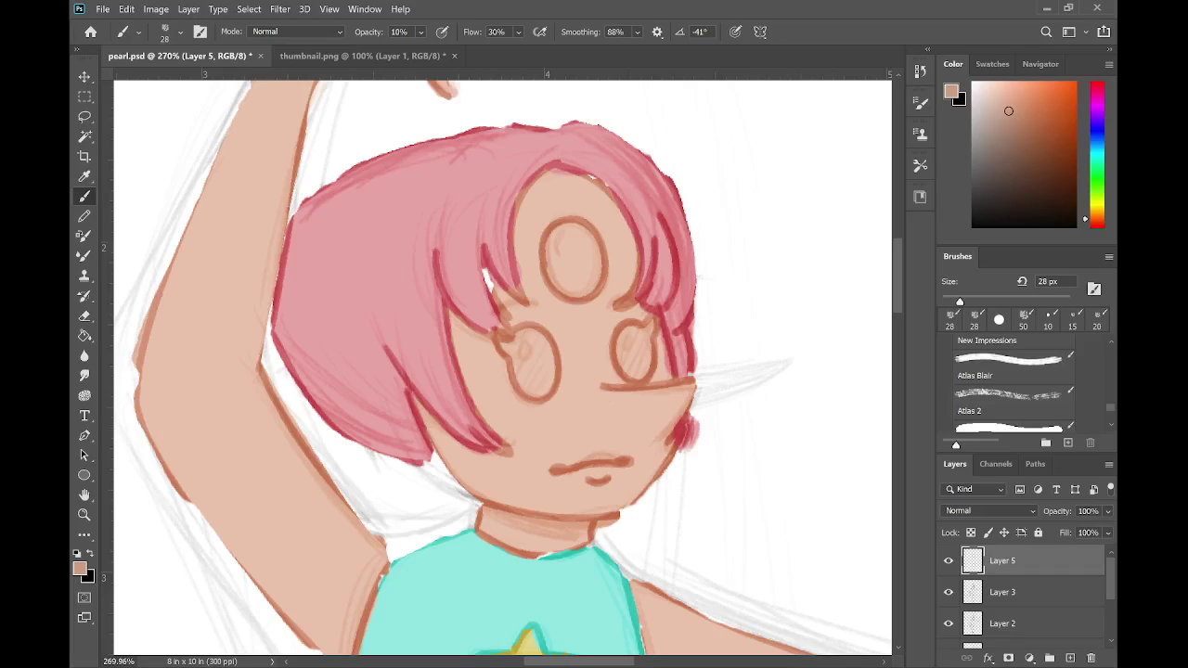
# - Paint shadows with an 18 px brush along both sides of the forehead, following the inner hairline around the gem
pyautogui.press('[')
pyautogui.moveTo(551, 168); pyautogui.dragTo(519, 242)
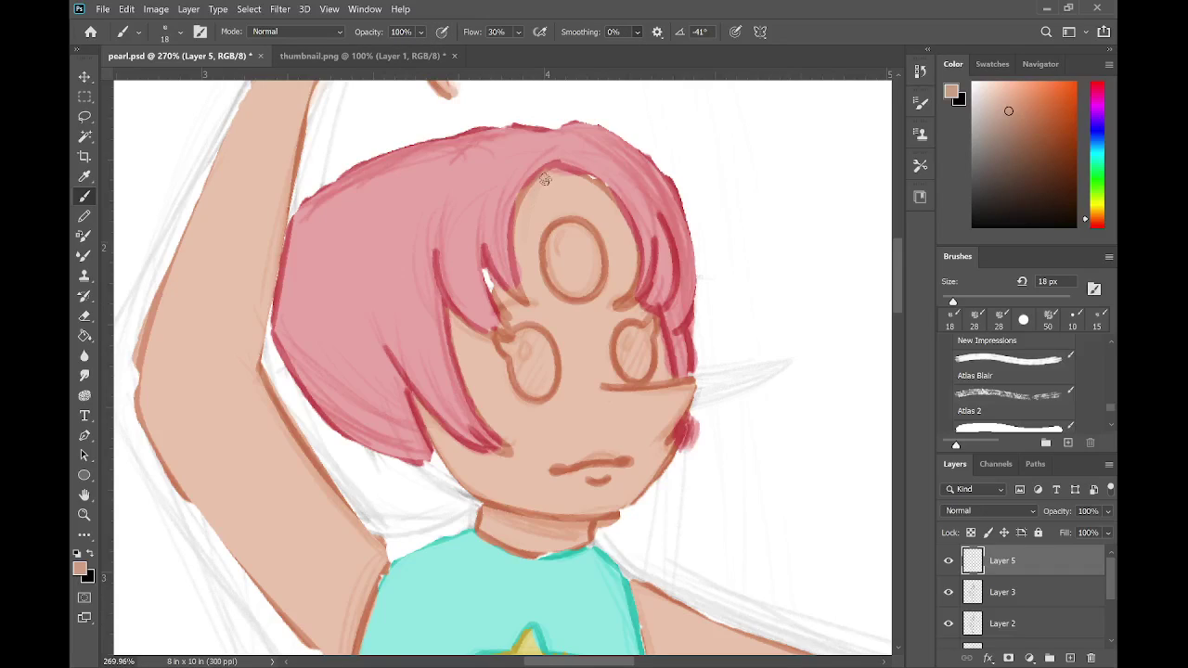
pyautogui.moveTo(532, 191); pyautogui.dragTo(525, 264)
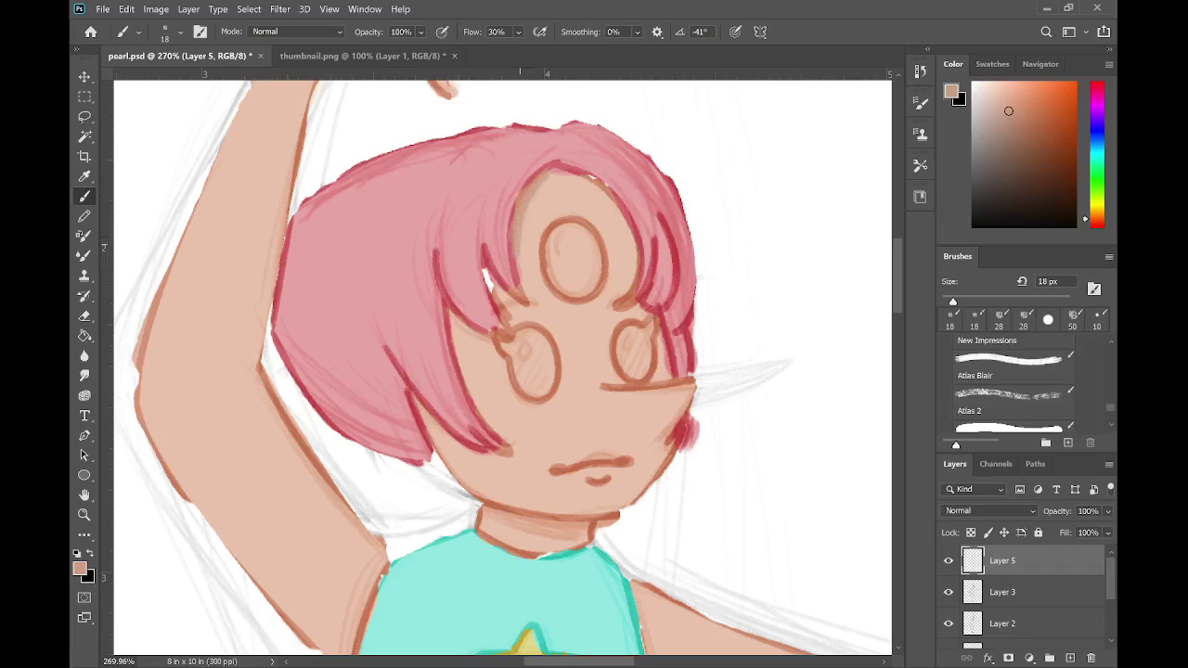
pyautogui.moveTo(522, 216); pyautogui.dragTo(532, 299)
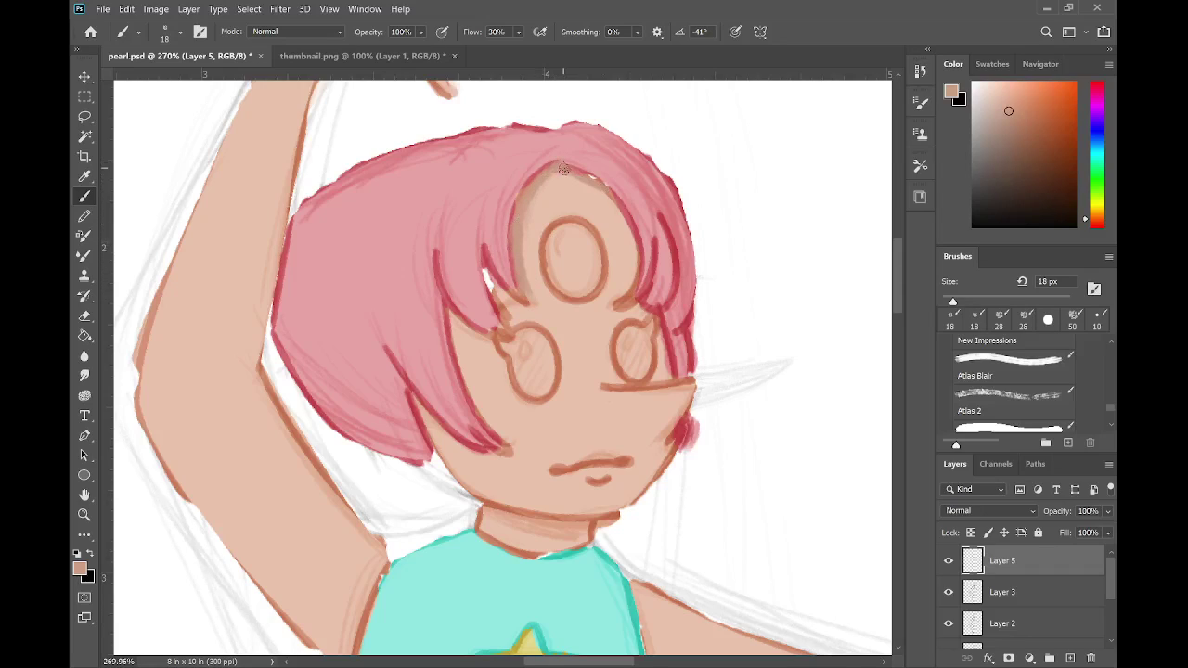
pyautogui.moveTo(608, 196)
pyautogui.mouseDown()
pyautogui.moveTo(632, 245)
pyautogui.moveTo(618, 304)
pyautogui.mouseUp()
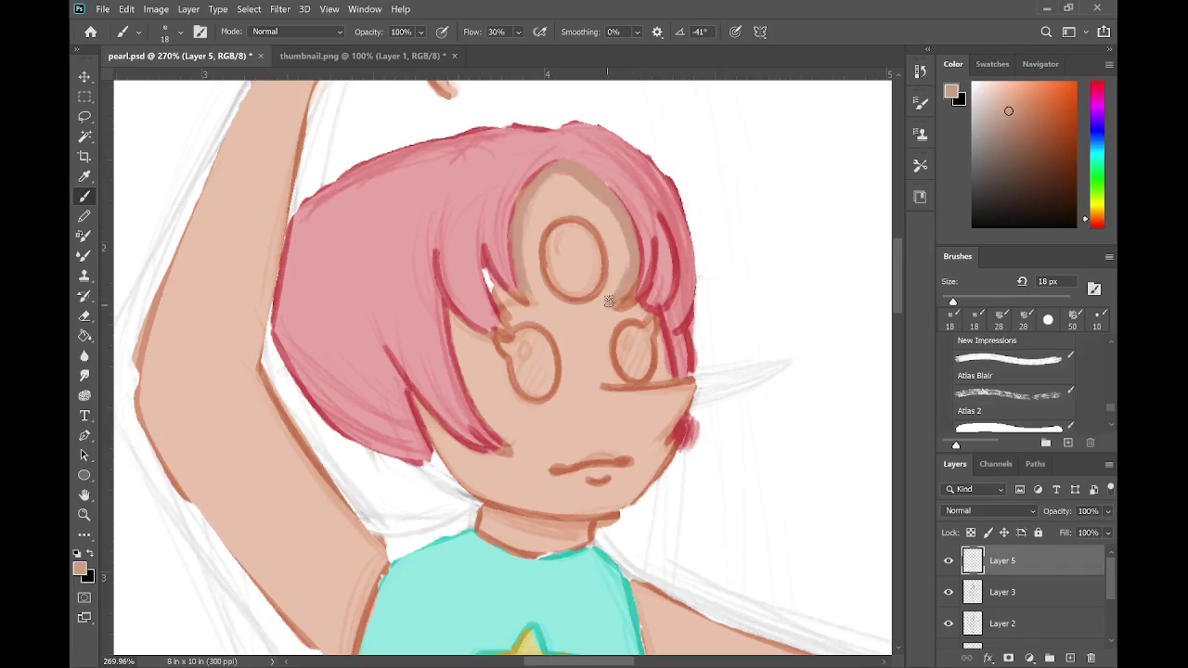
pyautogui.moveTo(615, 214); pyautogui.dragTo(613, 296)
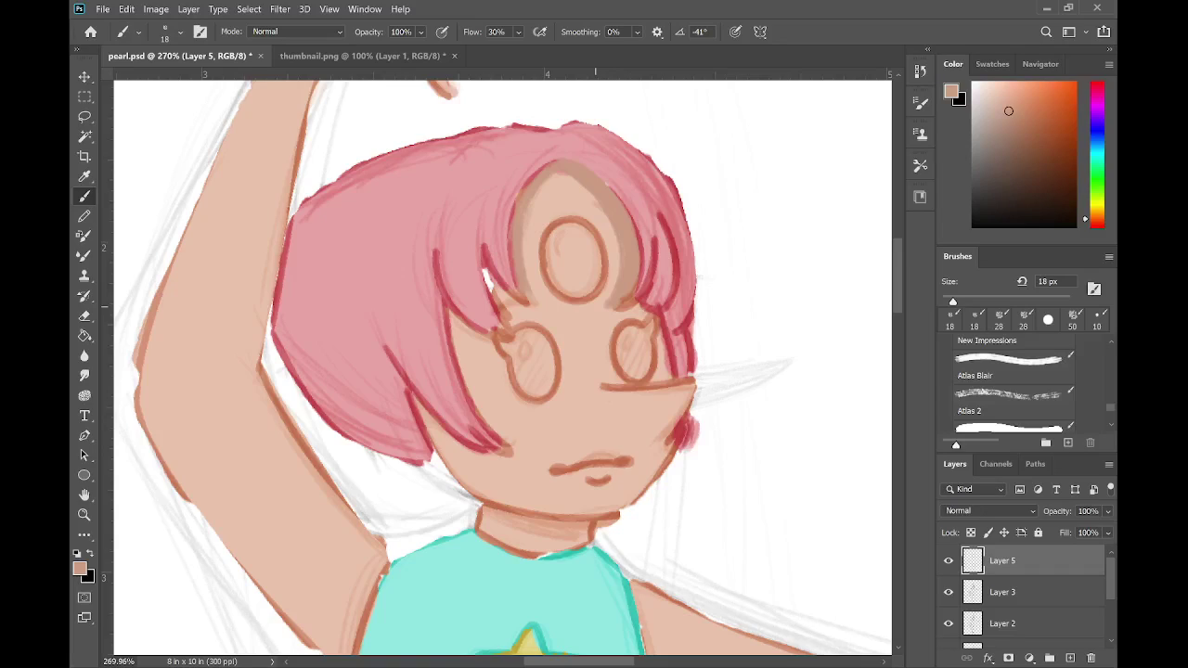
# - Shade the skin beneath the fringe strands, down the hair's edge beside the cheek and next to the far eye
pyautogui.moveTo(488, 267)
pyautogui.mouseDown()
pyautogui.moveTo(524, 305)
pyautogui.moveTo(498, 295)
pyautogui.moveTo(483, 256)
pyautogui.moveTo(506, 319)
pyautogui.moveTo(484, 252)
pyautogui.moveTo(512, 324)
pyautogui.moveTo(500, 284)
pyautogui.moveTo(542, 305)
pyautogui.mouseUp()
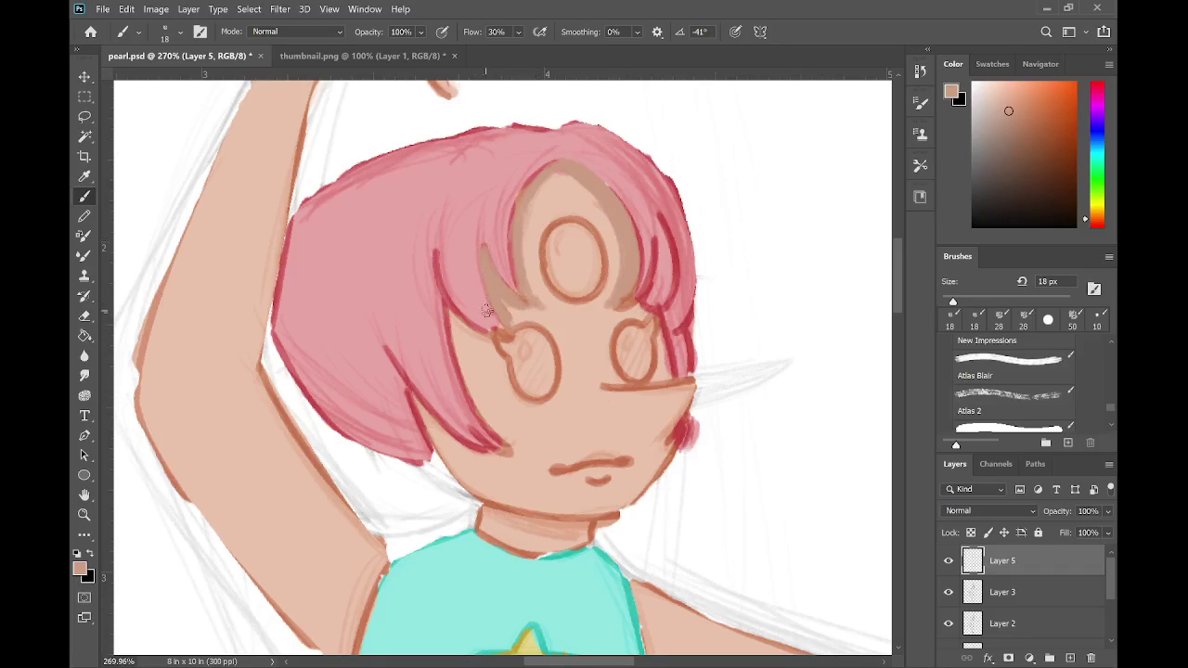
pyautogui.moveTo(450, 310); pyautogui.dragTo(495, 341)
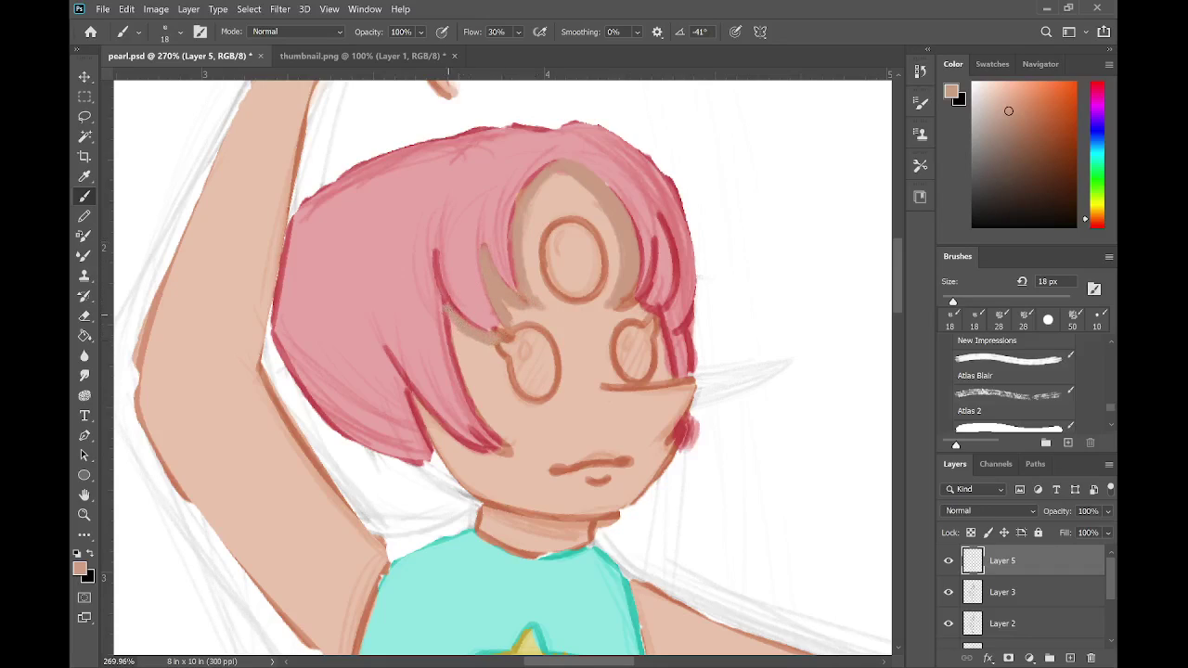
pyautogui.moveTo(448, 303)
pyautogui.mouseDown()
pyautogui.moveTo(474, 395)
pyautogui.moveTo(447, 302)
pyautogui.moveTo(482, 410)
pyautogui.moveTo(457, 353)
pyautogui.moveTo(510, 442)
pyautogui.moveTo(472, 393)
pyautogui.moveTo(519, 447)
pyautogui.mouseUp()
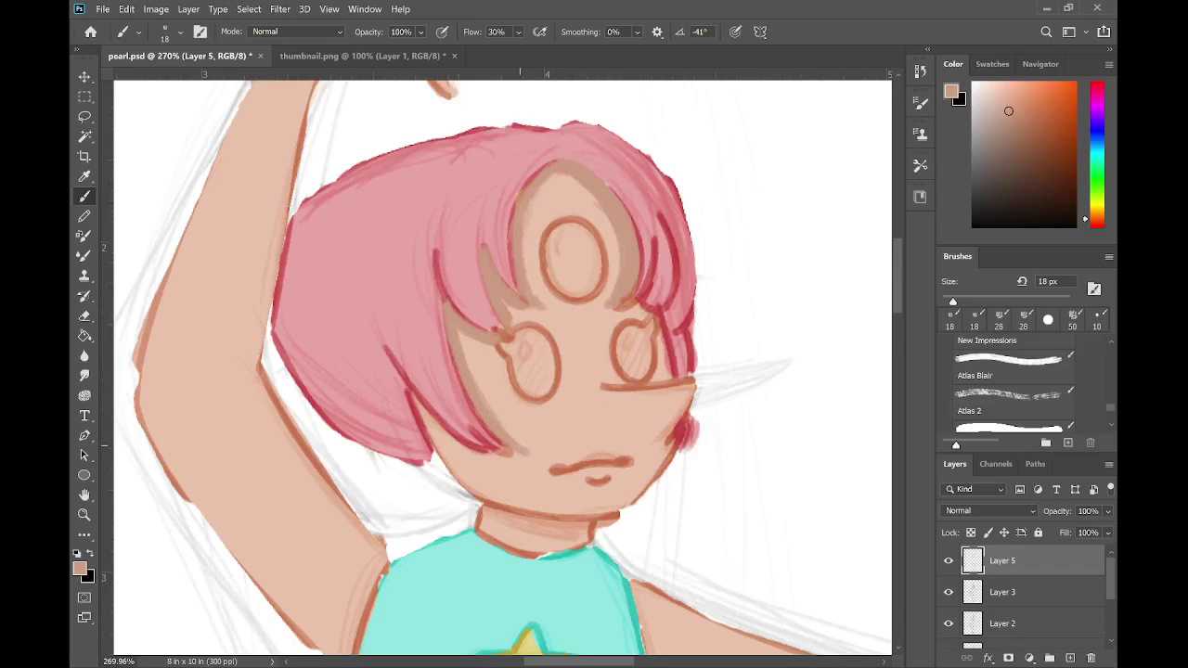
pyautogui.moveTo(659, 339); pyautogui.dragTo(665, 357)
# - Shade the cheek below the pointed hair lock and along the jawline towards the chin
pyautogui.moveTo(441, 429)
pyautogui.mouseDown()
pyautogui.moveTo(403, 384)
pyautogui.moveTo(469, 452)
pyautogui.moveTo(430, 417)
pyautogui.moveTo(509, 458)
pyautogui.mouseUp()
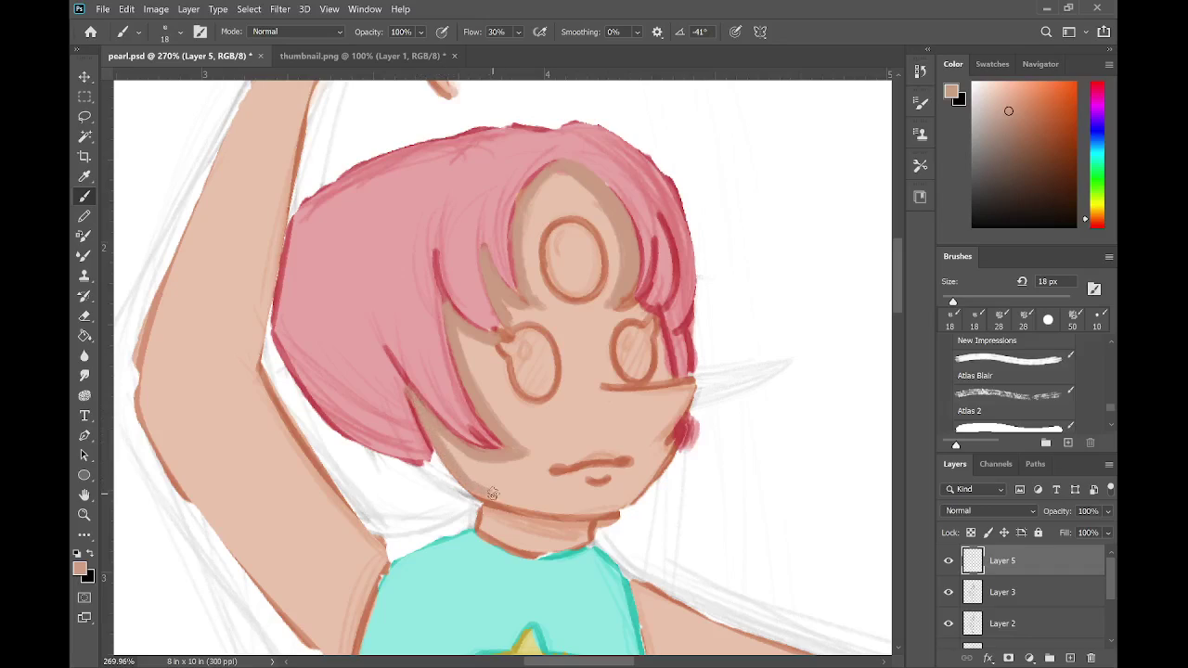
pyautogui.moveTo(455, 471); pyautogui.dragTo(537, 511)
pyautogui.moveTo(439, 450); pyautogui.dragTo(563, 519)
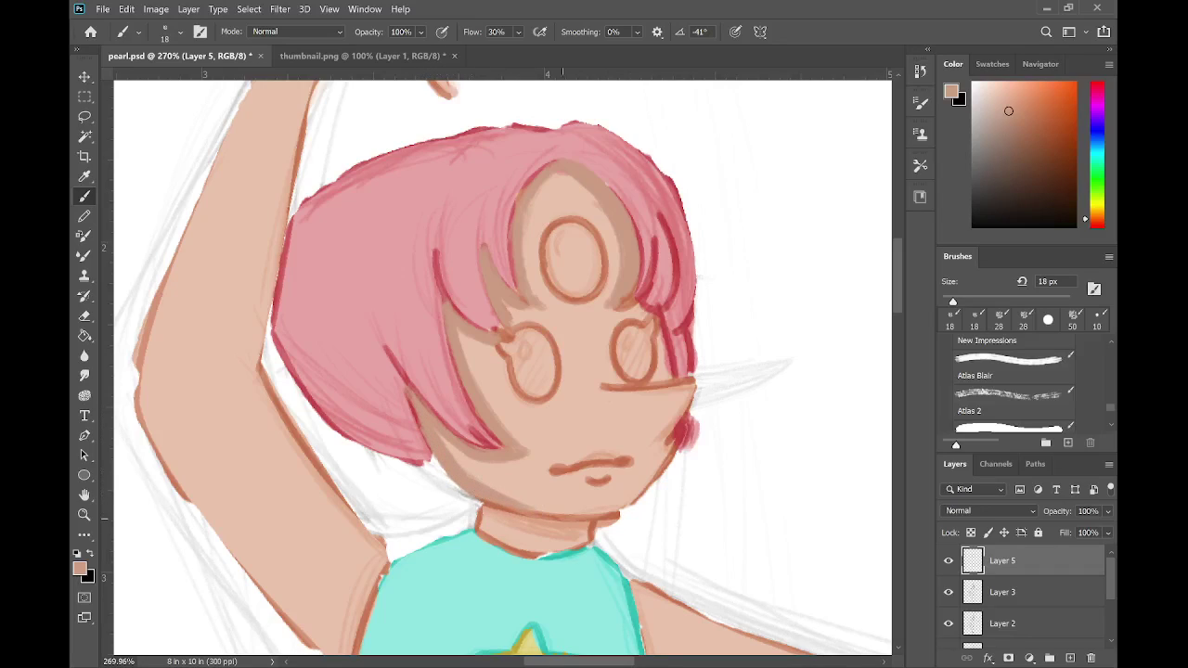
# - Choose a darker brown and paint a cast shadow under the chin across the top of the neck
pyautogui.moveTo(1029, 141); pyautogui.dragTo(1033, 157)
pyautogui.moveTo(536, 525)
pyautogui.mouseDown()
pyautogui.moveTo(483, 502)
pyautogui.moveTo(492, 507)
pyautogui.mouseUp()
pyautogui.moveTo(1033, 157); pyautogui.dragTo(1023, 142)
pyautogui.moveTo(489, 504); pyautogui.dragTo(557, 523)
pyautogui.moveTo(1024, 142); pyautogui.dragTo(1017, 132)
pyautogui.moveTo(505, 511)
pyautogui.mouseDown()
pyautogui.moveTo(558, 523)
pyautogui.moveTo(529, 518)
pyautogui.mouseUp()
# - Resample the jaw shadow, deepen it to a warmer reddish brown, and paint the shadow under the chin and down the neck's sides
pyautogui.press('i')
pyautogui.click(456, 471)
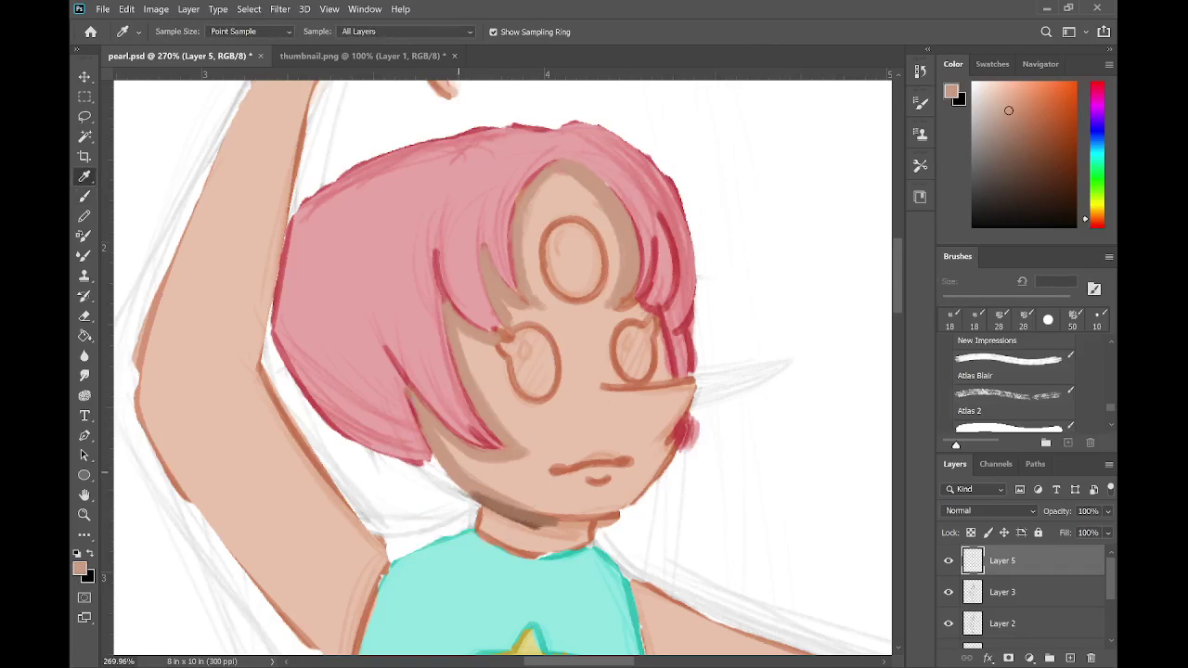
pyautogui.moveTo(1019, 111); pyautogui.dragTo(1025, 139)
pyautogui.click(492, 502)
pyautogui.click(465, 477)
pyautogui.click(1022, 129)
pyautogui.press('b')
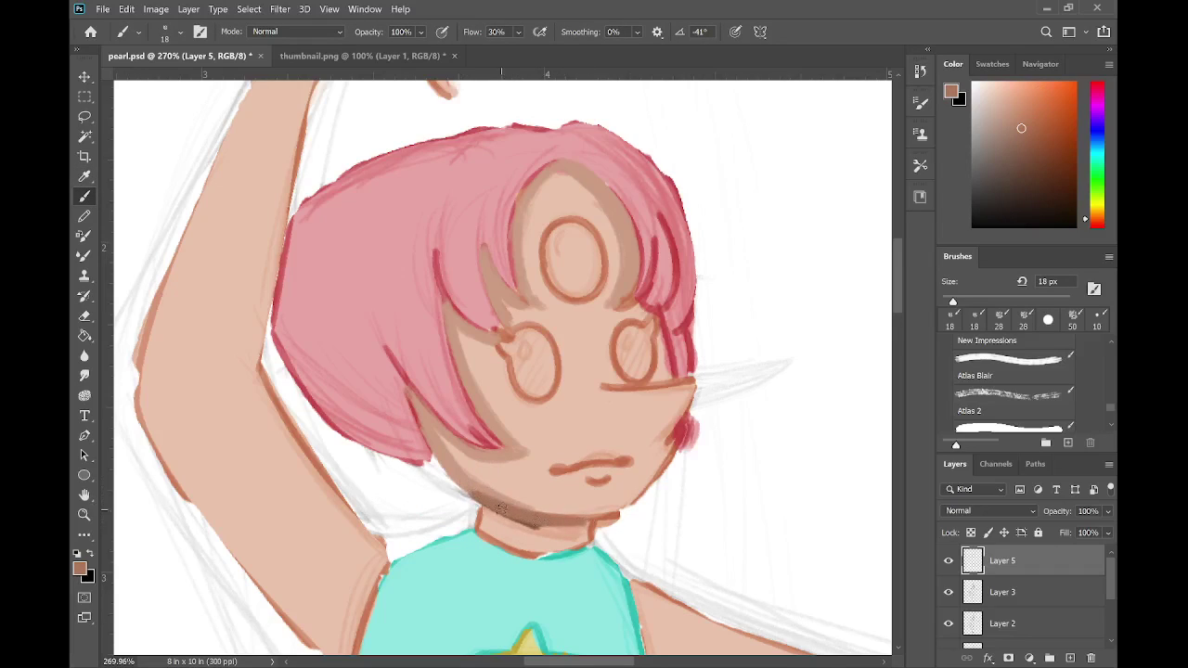
pyautogui.moveTo(547, 524); pyautogui.dragTo(588, 523)
pyautogui.moveTo(456, 477); pyautogui.dragTo(461, 485)
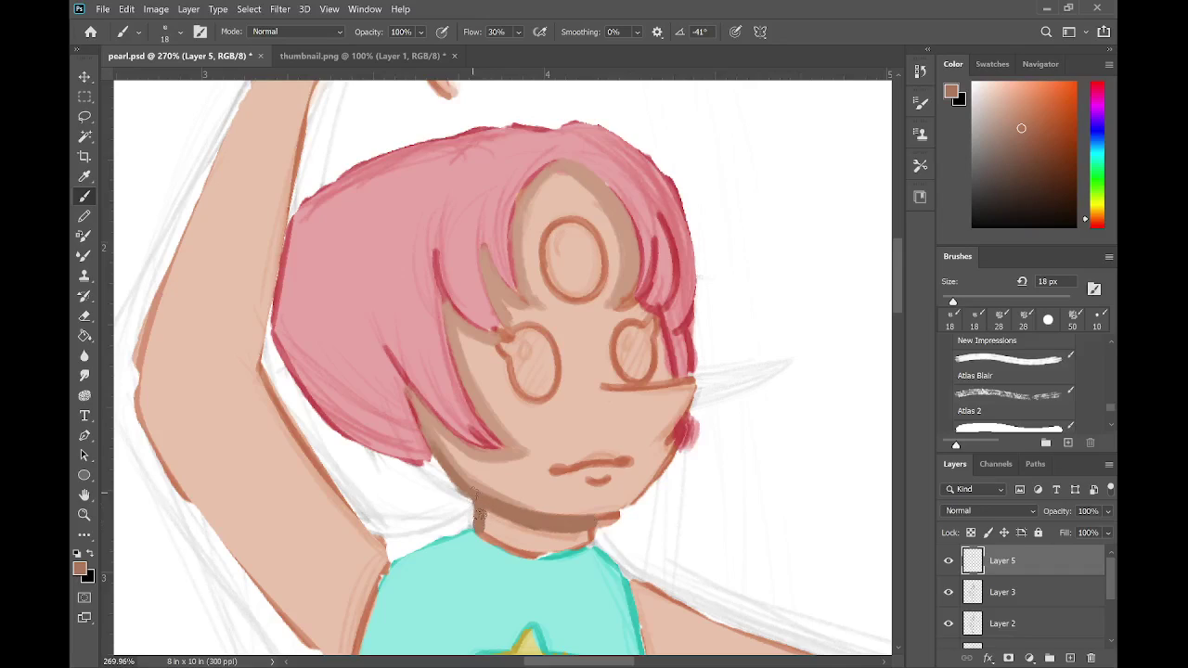
pyautogui.moveTo(595, 517); pyautogui.dragTo(590, 542)
# - Sample the forehead's shadow colour and shade the skin under the fringe above the far eye
pyautogui.press('i')
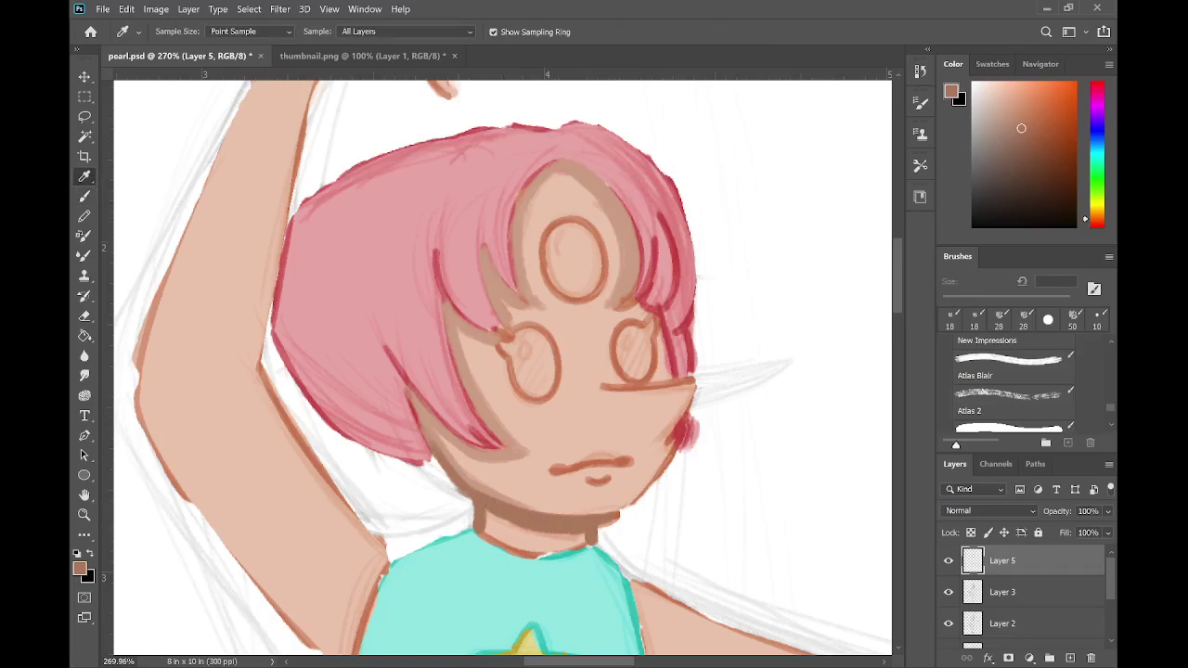
pyautogui.click(612, 195)
pyautogui.press('b')
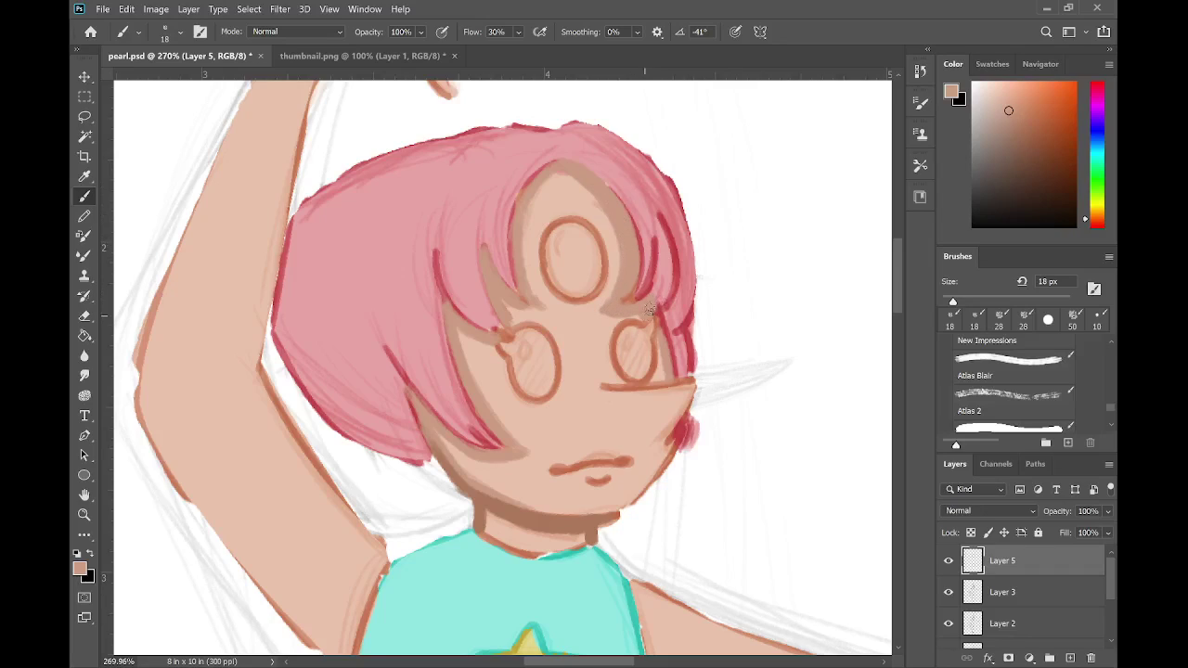
# - Sketch a curved mound with a small stick figure on top in the blank area beside the head
pyautogui.hscroll(3, 649, 280)
pyautogui.scroll(-4, 649, 280)
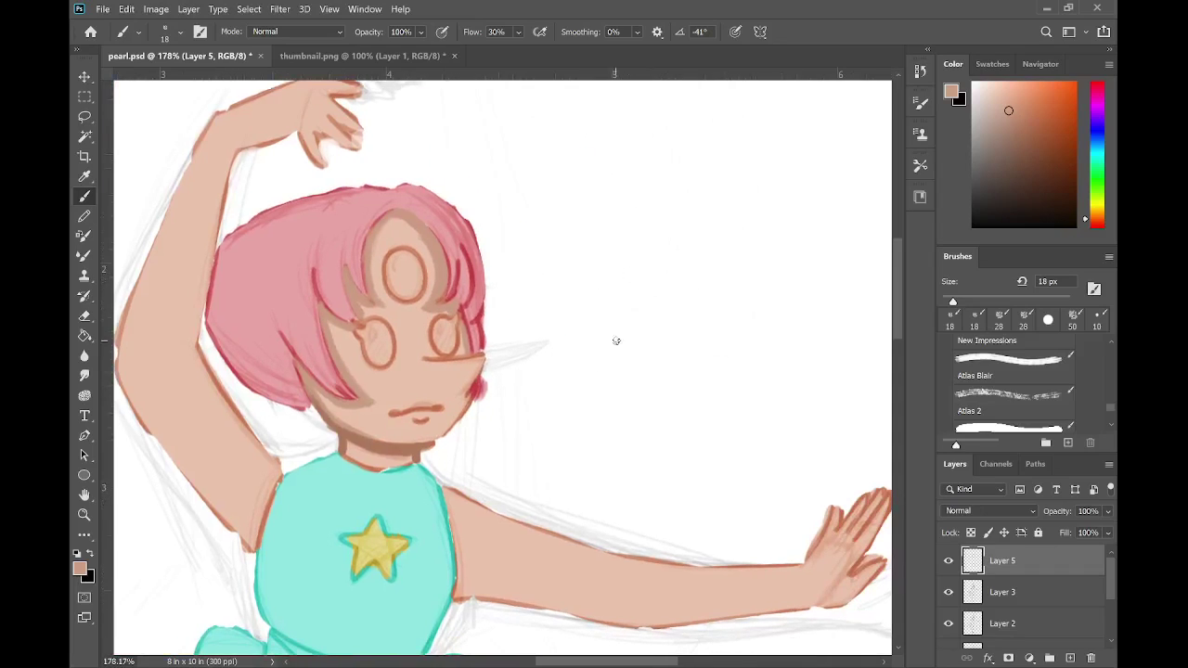
pyautogui.moveTo(701, 350)
pyautogui.mouseDown()
pyautogui.moveTo(737, 312)
pyautogui.moveTo(787, 326)
pyautogui.mouseUp()
pyautogui.moveTo(728, 281)
pyautogui.mouseDown()
pyautogui.moveTo(739, 312)
pyautogui.moveTo(755, 291)
pyautogui.moveTo(740, 300)
pyautogui.moveTo(748, 310)
pyautogui.mouseUp()
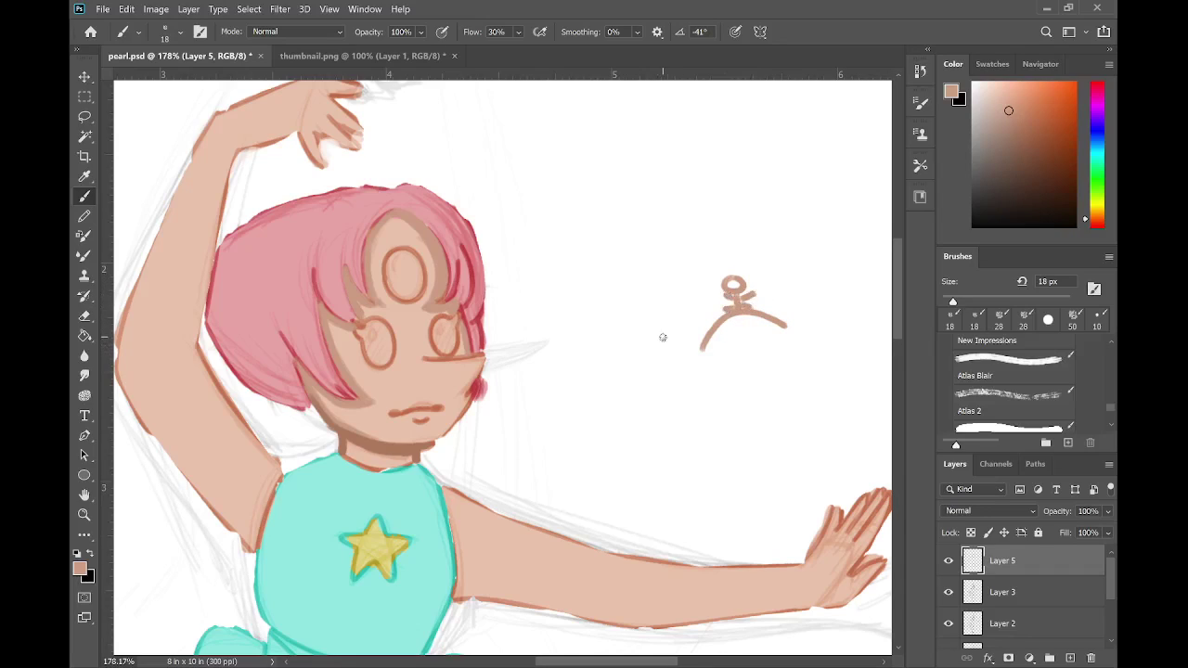
# - Sketch a second small stick figure beside the mound and a dashed arc leading from it to the figure on top
pyautogui.moveTo(650, 336)
pyautogui.mouseDown()
pyautogui.moveTo(650, 360)
pyautogui.moveTo(660, 345)
pyautogui.moveTo(642, 363)
pyautogui.moveTo(659, 362)
pyautogui.mouseUp()
pyautogui.hotkey('ctrl', 'z')
pyautogui.moveTo(658, 306); pyautogui.dragTo(683, 266)
pyautogui.moveTo(692, 253)
pyautogui.mouseDown()
pyautogui.moveTo(705, 246)
pyautogui.moveTo(731, 273)
pyautogui.moveTo(707, 273)
pyautogui.mouseUp()
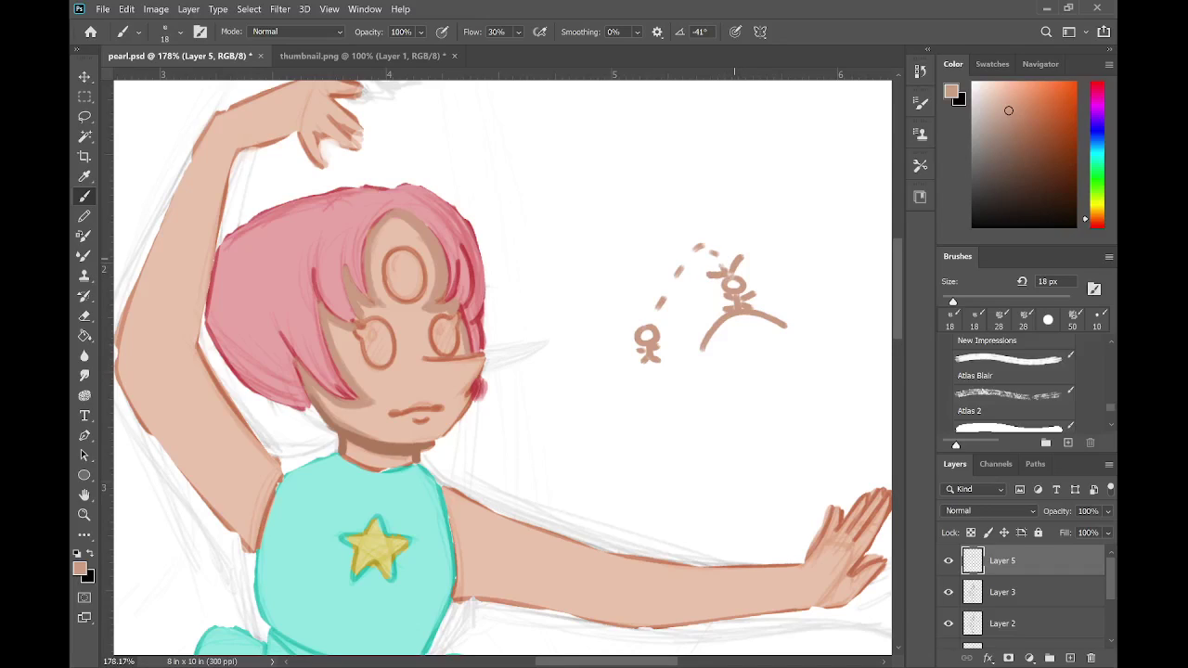
# - Erase the stick-figure sketch beside the head and touch up the shadow along the forehead's far edge
pyautogui.moveTo(665, 303)
pyautogui.mouseDown()
pyautogui.moveTo(646, 370)
pyautogui.moveTo(646, 314)
pyautogui.moveTo(637, 396)
pyautogui.moveTo(667, 272)
pyautogui.moveTo(693, 241)
pyautogui.moveTo(648, 398)
pyautogui.moveTo(672, 352)
pyautogui.moveTo(675, 380)
pyautogui.moveTo(689, 312)
pyautogui.moveTo(686, 369)
pyautogui.moveTo(698, 376)
pyautogui.moveTo(722, 338)
pyautogui.moveTo(708, 345)
pyautogui.moveTo(756, 306)
pyautogui.moveTo(728, 315)
pyautogui.moveTo(770, 310)
pyautogui.mouseUp()
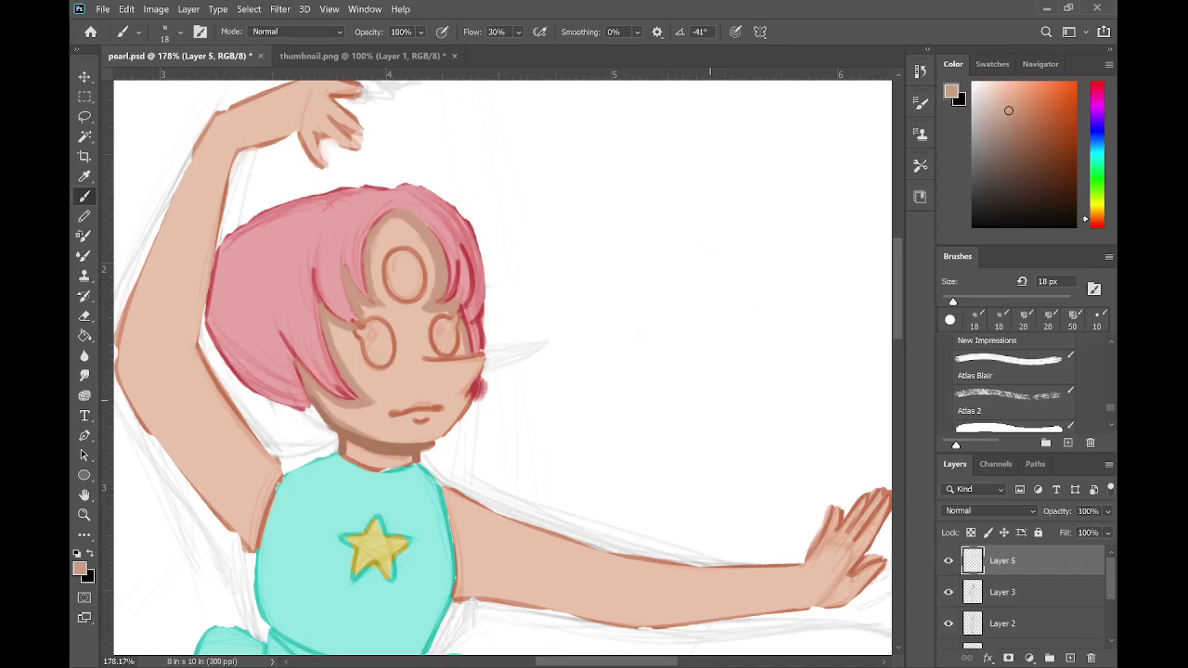
pyautogui.hscroll(-2, 710, 400)
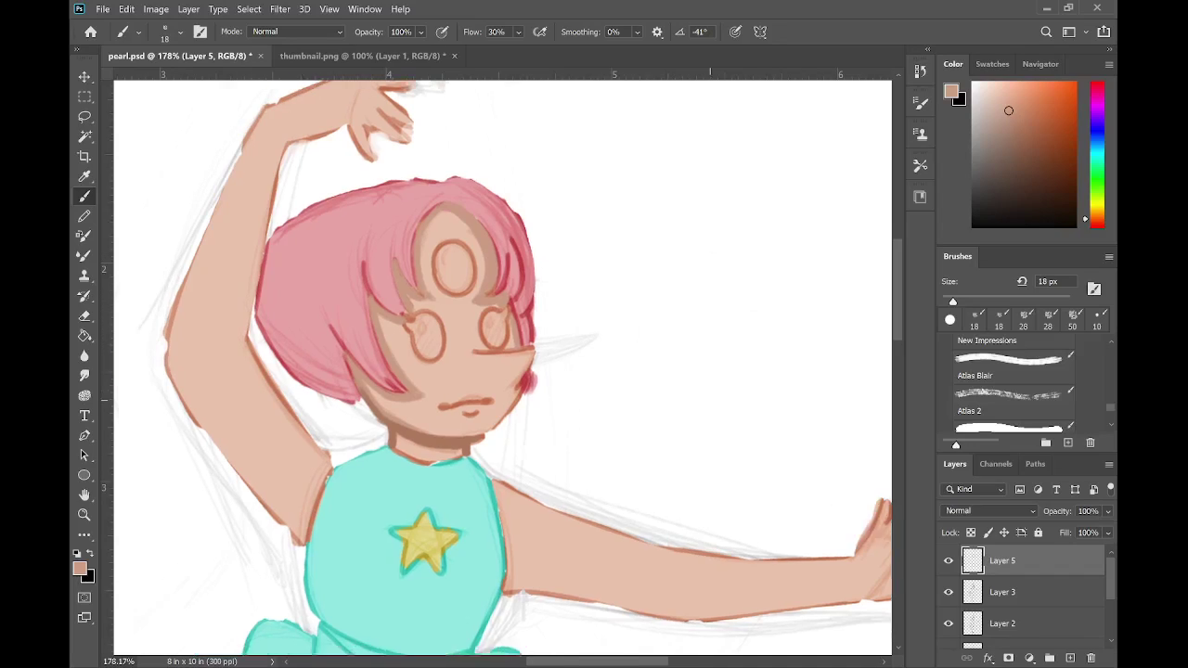
pyautogui.scroll(2, 543, 409)
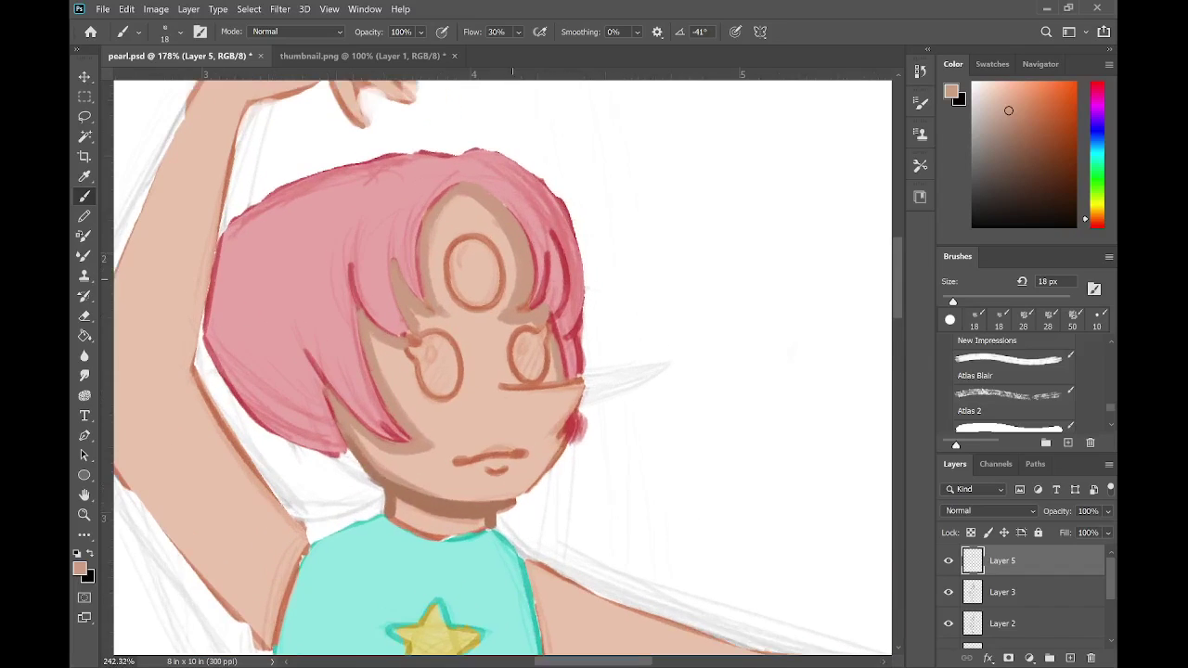
pyautogui.scroll(1, 543, 409)
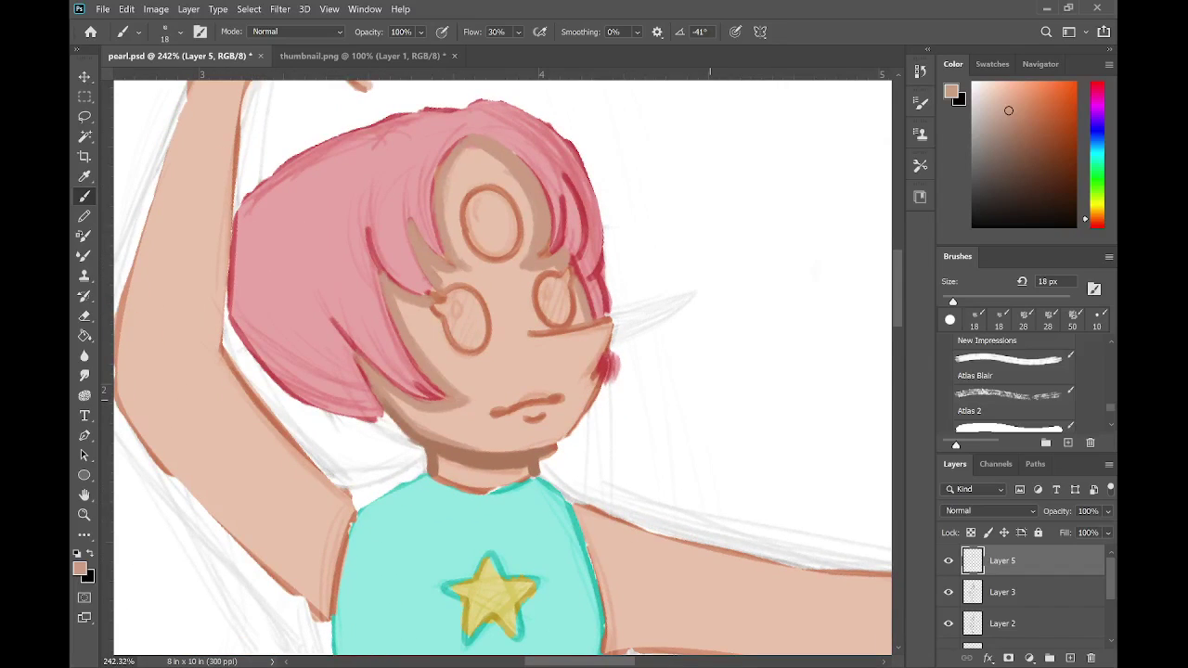
pyautogui.moveTo(524, 159); pyautogui.dragTo(545, 226)
# - Add a new layer above Layer 5 and sample the pink of the hair as the painting colour
pyautogui.press('i')
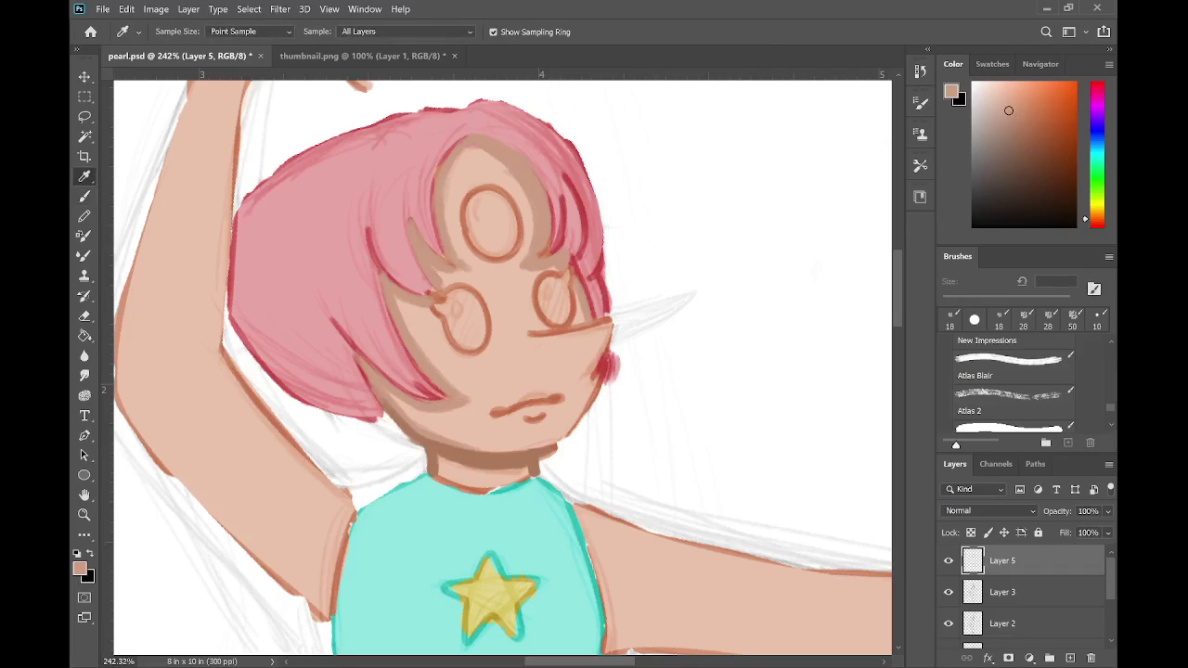
pyautogui.click(1070, 658)
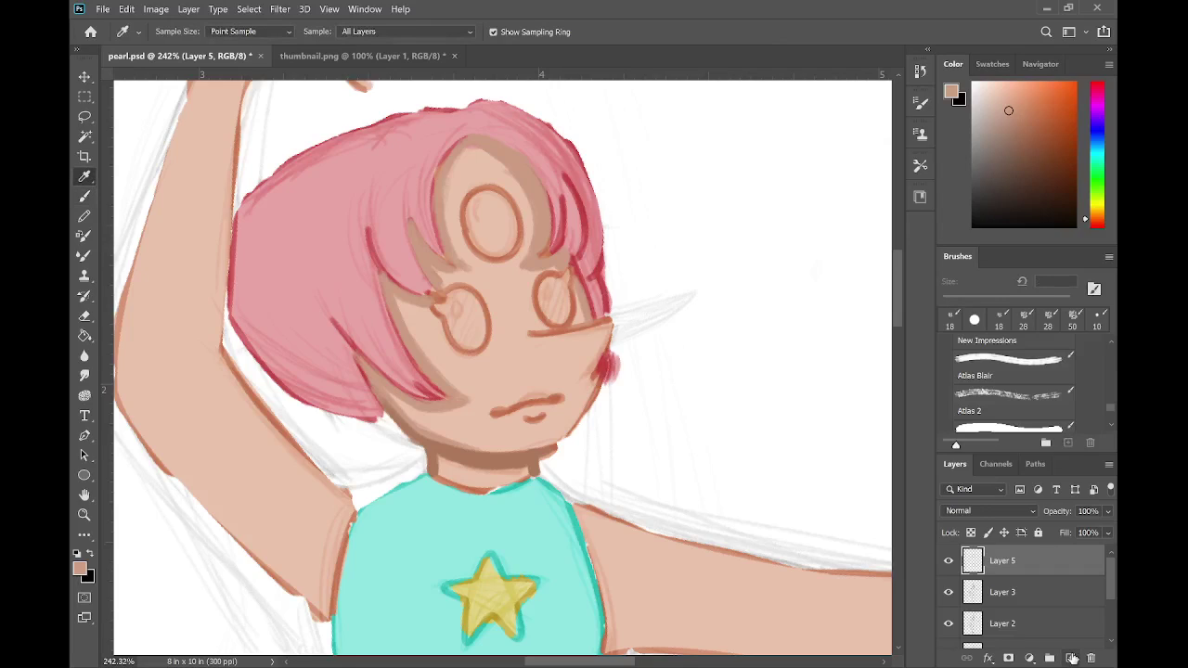
pyautogui.click(342, 268)
# - Paint a large pink blush patch over each cheek with a 99 px brush
pyautogui.press('b')
pyautogui.press(']')
pyautogui.press(']')
pyautogui.press(']')
pyautogui.press(']')
pyautogui.press(']')
pyautogui.press(']')
pyautogui.press(']')
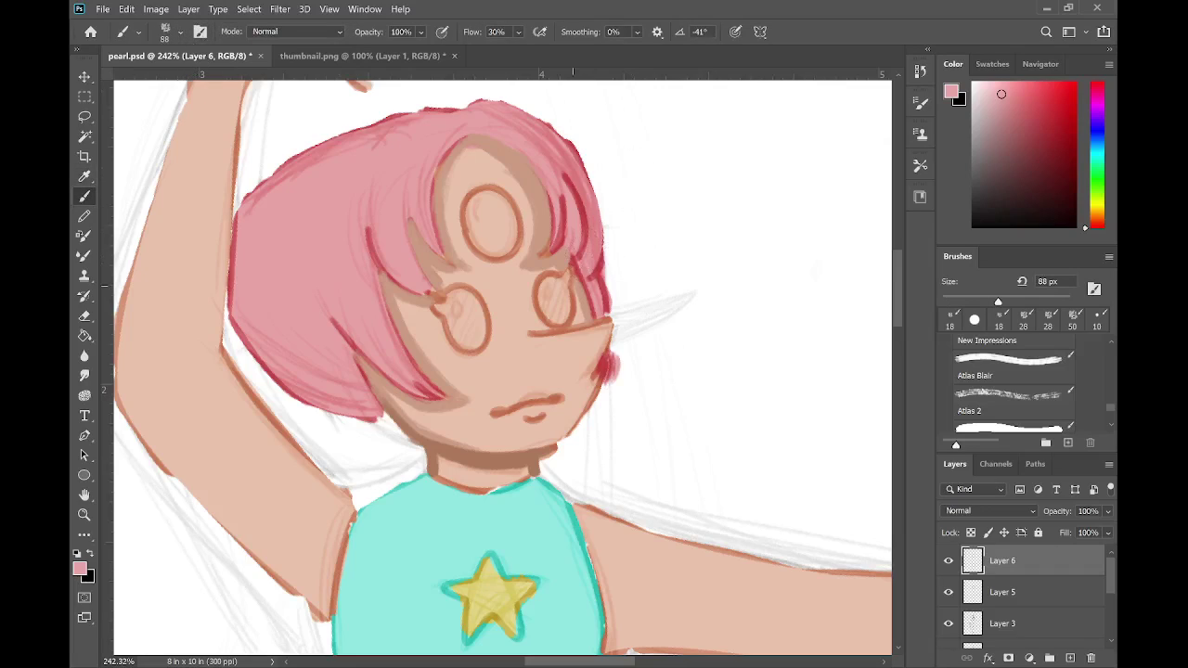
pyautogui.press(']')
pyautogui.press(']')
pyautogui.press(']')
pyautogui.press(']')
pyautogui.press(']')
pyautogui.press(']')
pyautogui.press(']')
pyautogui.click(181, 33)
pyautogui.moveTo(248, 69); pyautogui.dragTo(228, 68)
pyautogui.moveTo(464, 368)
pyautogui.mouseDown()
pyautogui.moveTo(435, 363)
pyautogui.moveTo(421, 340)
pyautogui.moveTo(421, 376)
pyautogui.moveTo(462, 374)
pyautogui.moveTo(407, 381)
pyautogui.moveTo(421, 331)
pyautogui.moveTo(409, 344)
pyautogui.moveTo(435, 376)
pyautogui.mouseUp()
pyautogui.moveTo(565, 344)
pyautogui.mouseDown()
pyautogui.moveTo(575, 316)
pyautogui.moveTo(585, 334)
pyautogui.moveTo(580, 320)
pyautogui.mouseUp()
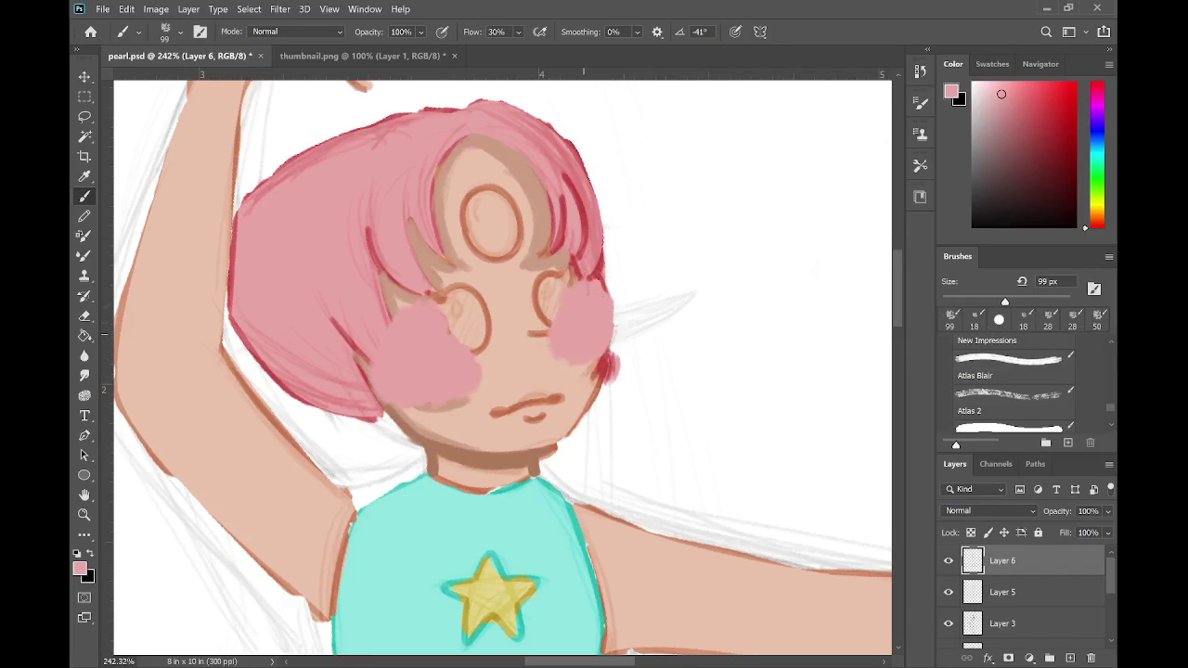
# - Set the blush layer's blending mode to Multiply and blur the patches into a soft glow
pyautogui.click(1016, 511)
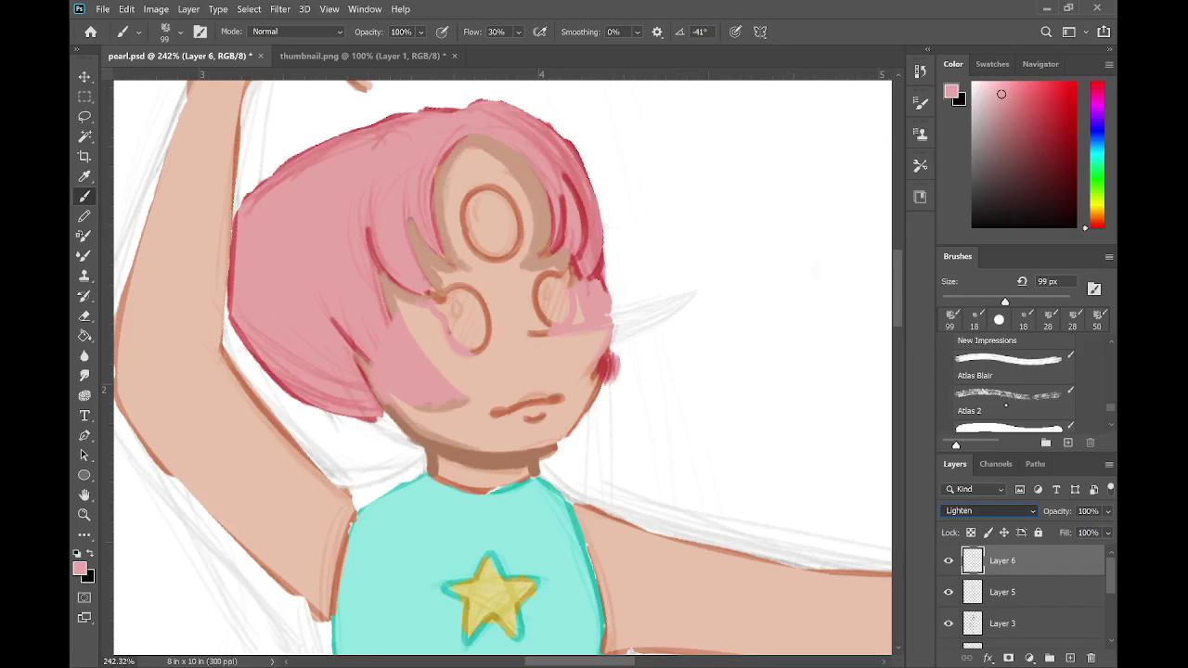
pyautogui.scroll(4, 988, 511)
pyautogui.scroll(1, 989, 511)
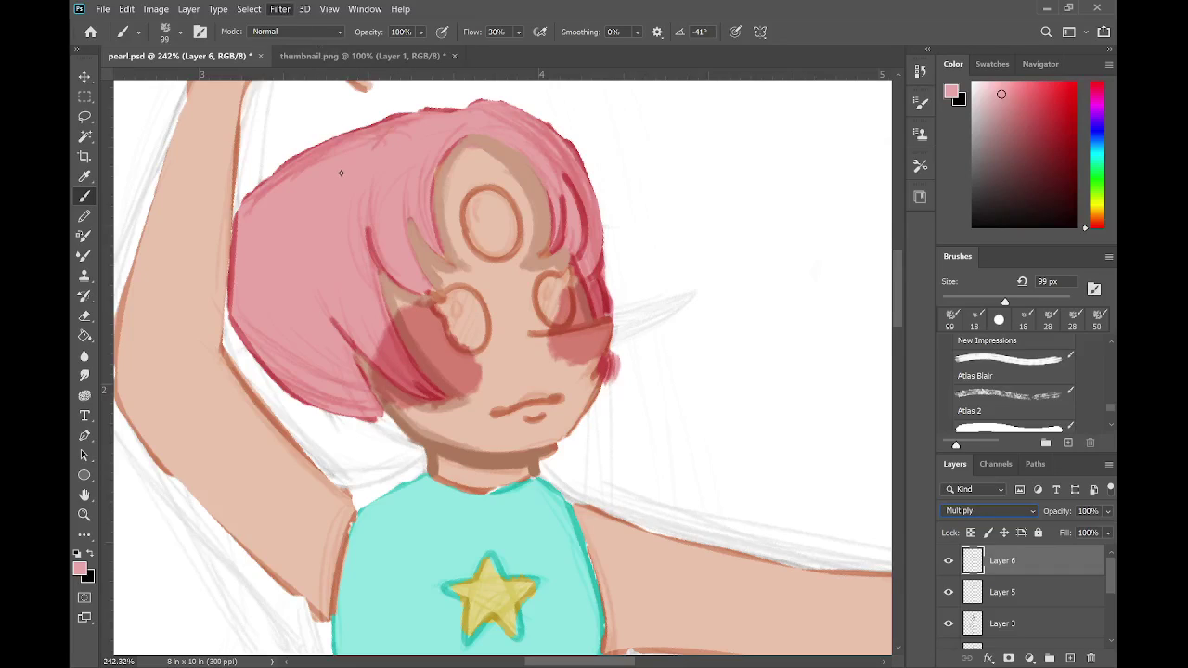
pyautogui.click(251, 220)
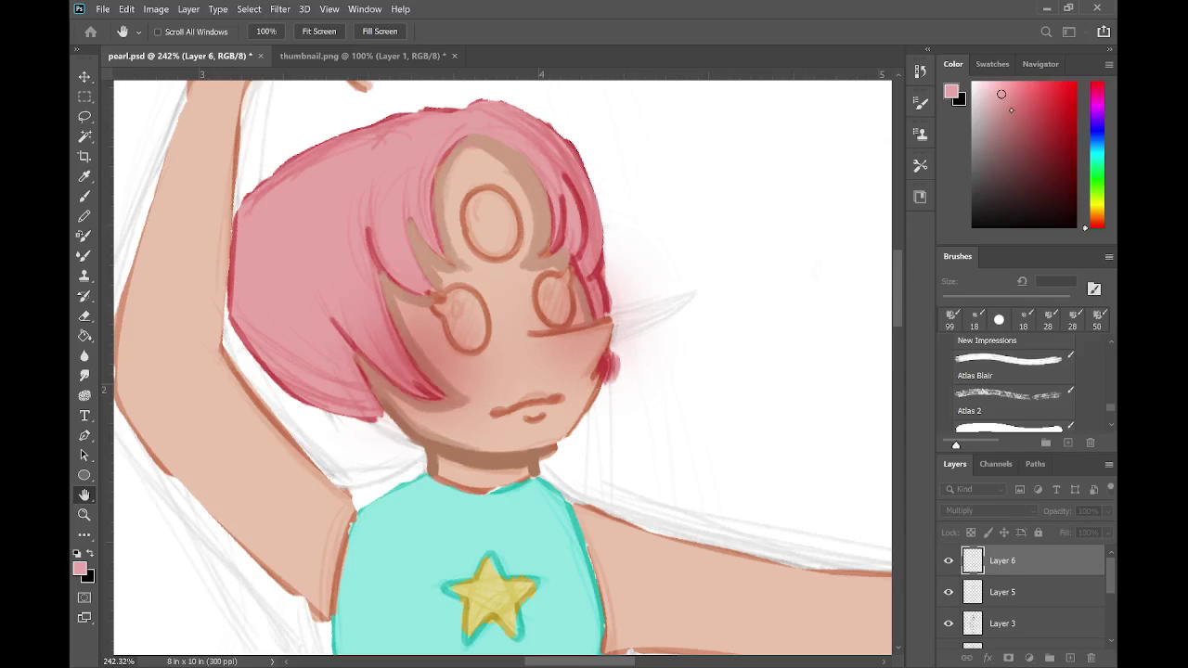
pyautogui.press('Return')
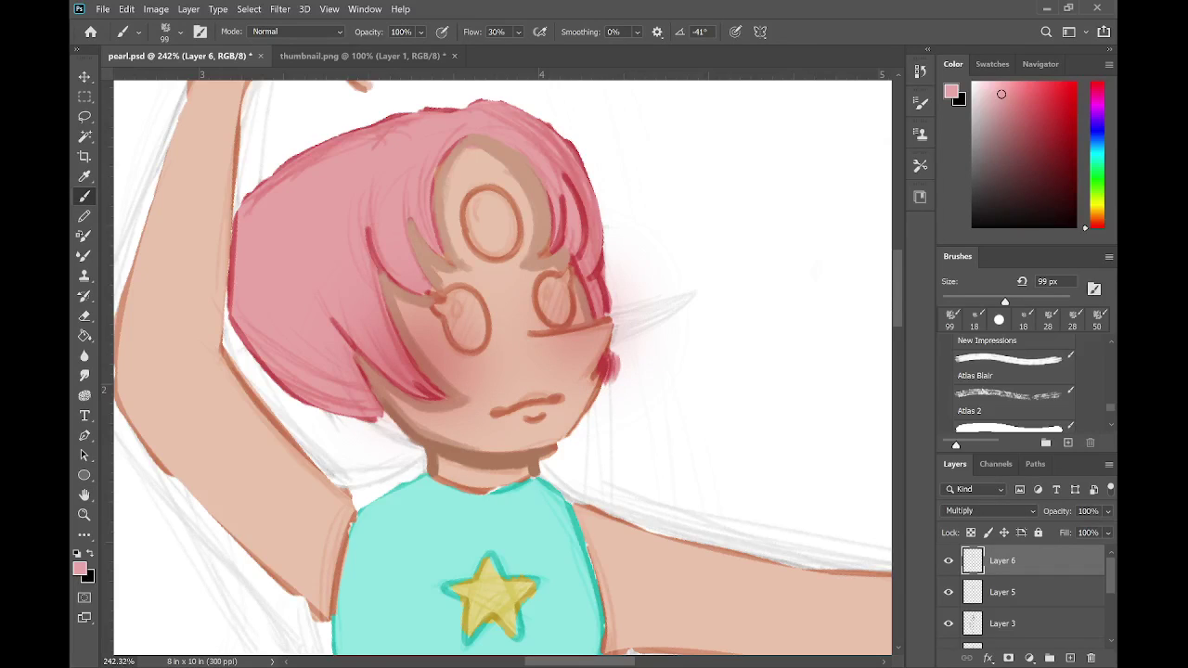
# - Make Layer 5 the active layer and reduce the brush size to 20 px for the mouth
pyautogui.moveTo(503, 368); pyautogui.dragTo(493, 340)
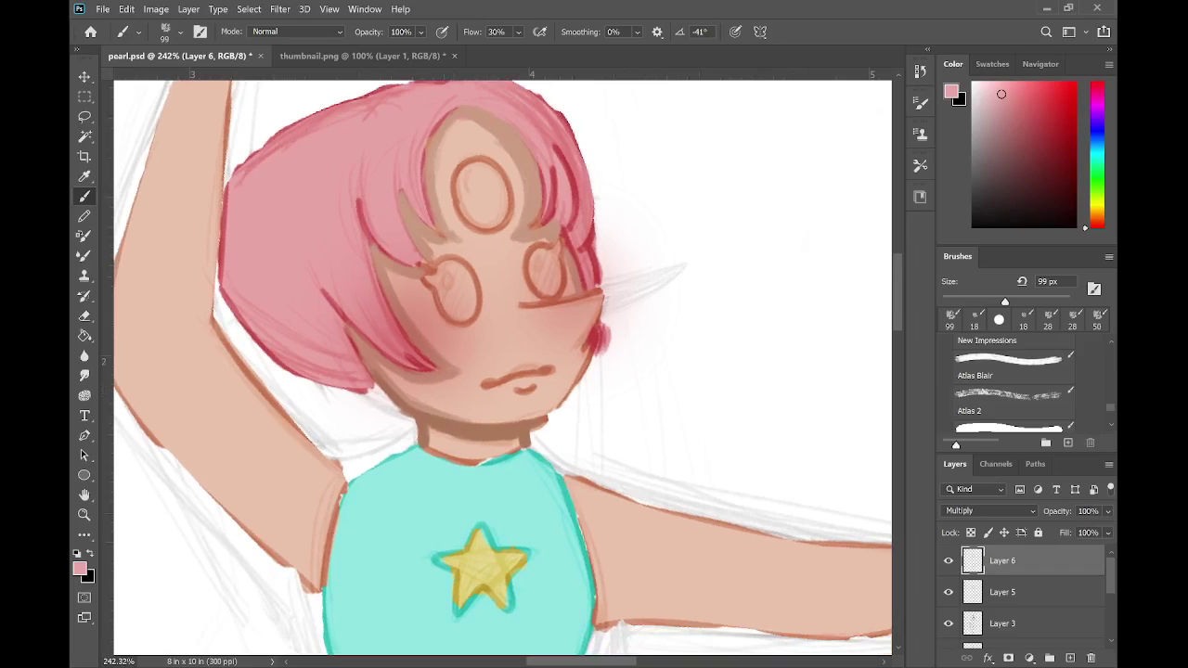
pyautogui.click(1013, 600)
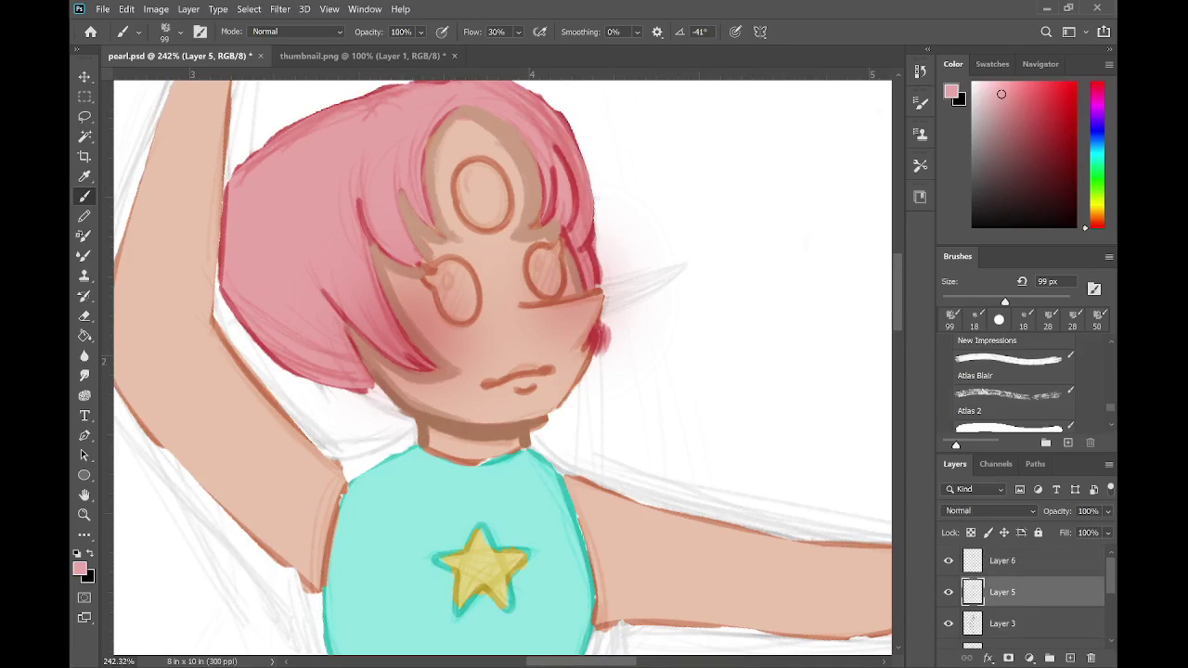
pyautogui.moveTo(483, 362); pyautogui.dragTo(605, 371)
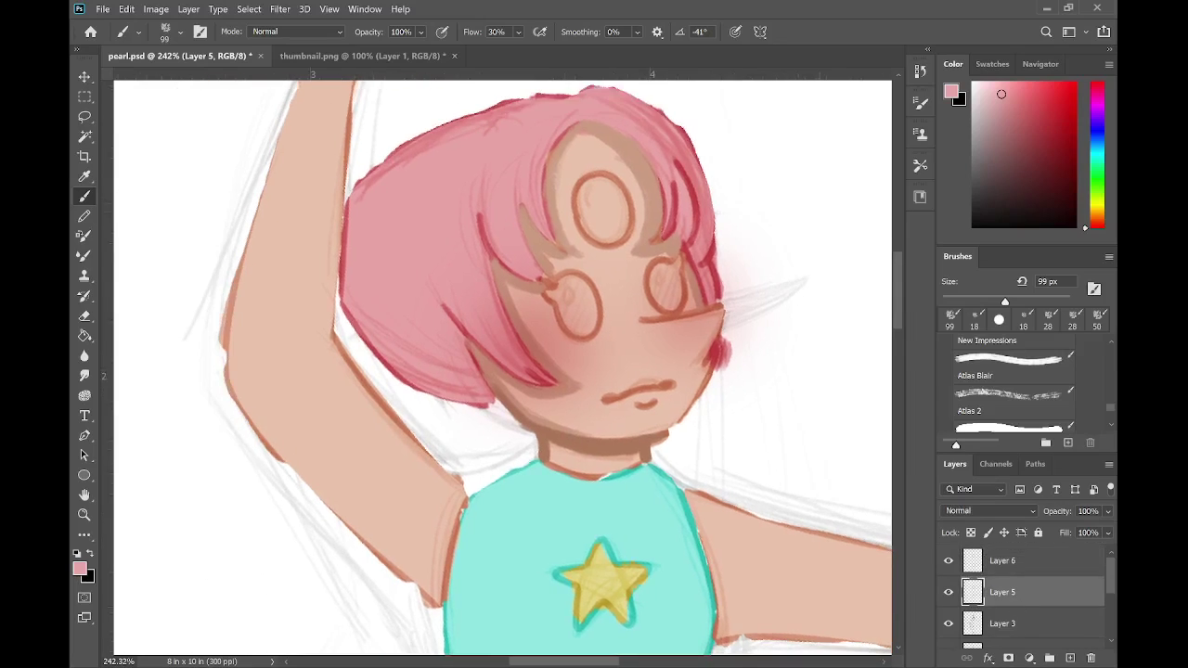
pyautogui.scroll(-4, 612, 371)
pyautogui.scroll(5, 613, 372)
pyautogui.moveTo(530, 613); pyautogui.dragTo(429, 568)
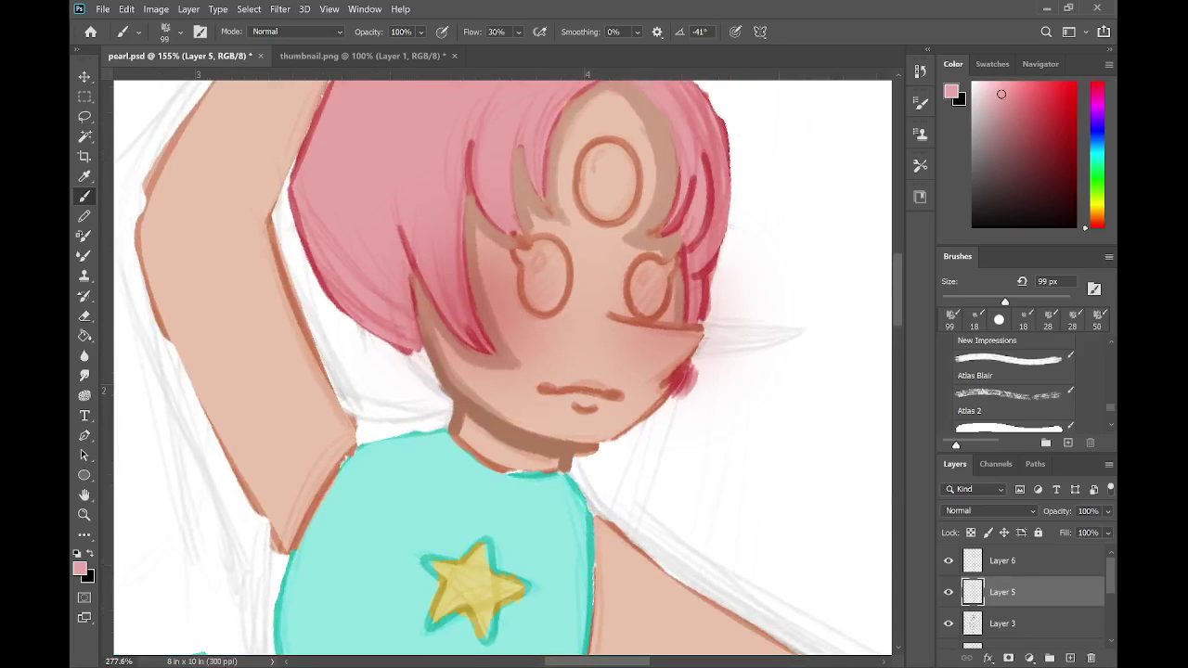
pyautogui.press('i')
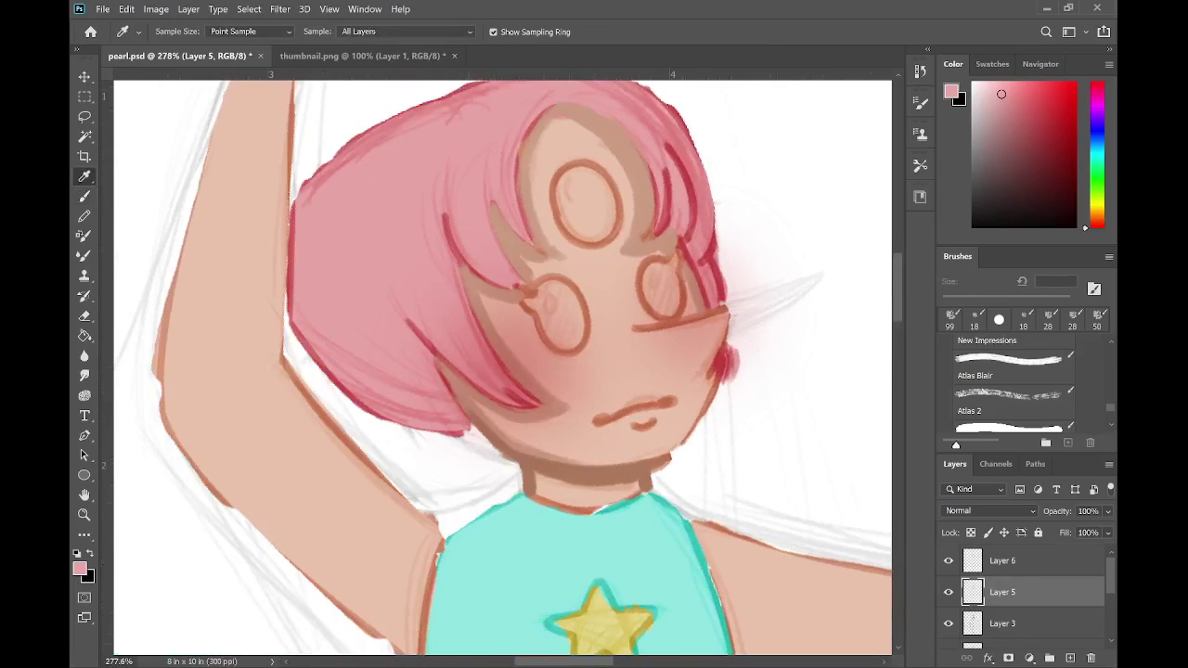
pyautogui.press('b')
pyautogui.press('[')
pyautogui.press('[')
pyautogui.press('[')
pyautogui.press('[')
pyautogui.press('[')
pyautogui.press('[')
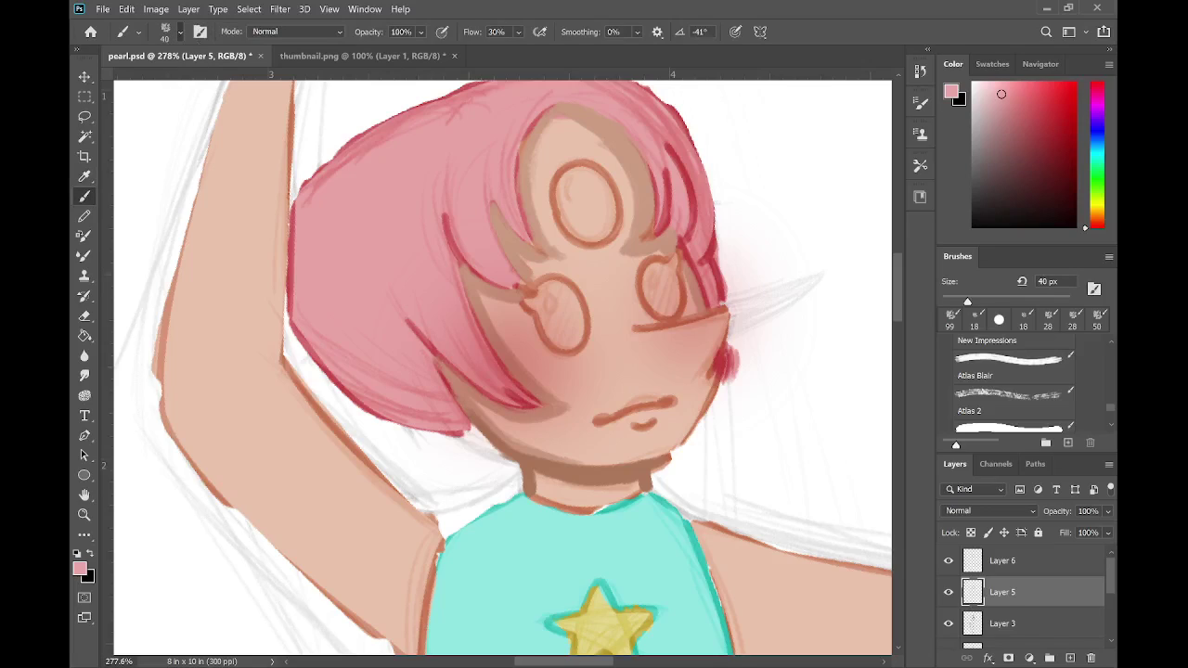
pyautogui.press('[')
pyautogui.press('[')
pyautogui.moveTo(618, 413); pyautogui.dragTo(633, 406)
pyautogui.hotkey('ctrl', 'z')
pyautogui.hotkey('ctrl', 'z')
pyautogui.hotkey('ctrl', 'z')
# - Paint a full lower lip in light pink and the upper lip in a darker rose
pyautogui.moveTo(630, 421)
pyautogui.mouseDown()
pyautogui.moveTo(648, 421)
pyautogui.moveTo(622, 415)
pyautogui.moveTo(659, 412)
pyautogui.moveTo(627, 416)
pyautogui.moveTo(644, 424)
pyautogui.moveTo(660, 408)
pyautogui.moveTo(621, 421)
pyautogui.moveTo(664, 406)
pyautogui.moveTo(656, 420)
pyautogui.moveTo(627, 423)
pyautogui.moveTo(638, 417)
pyautogui.mouseUp()
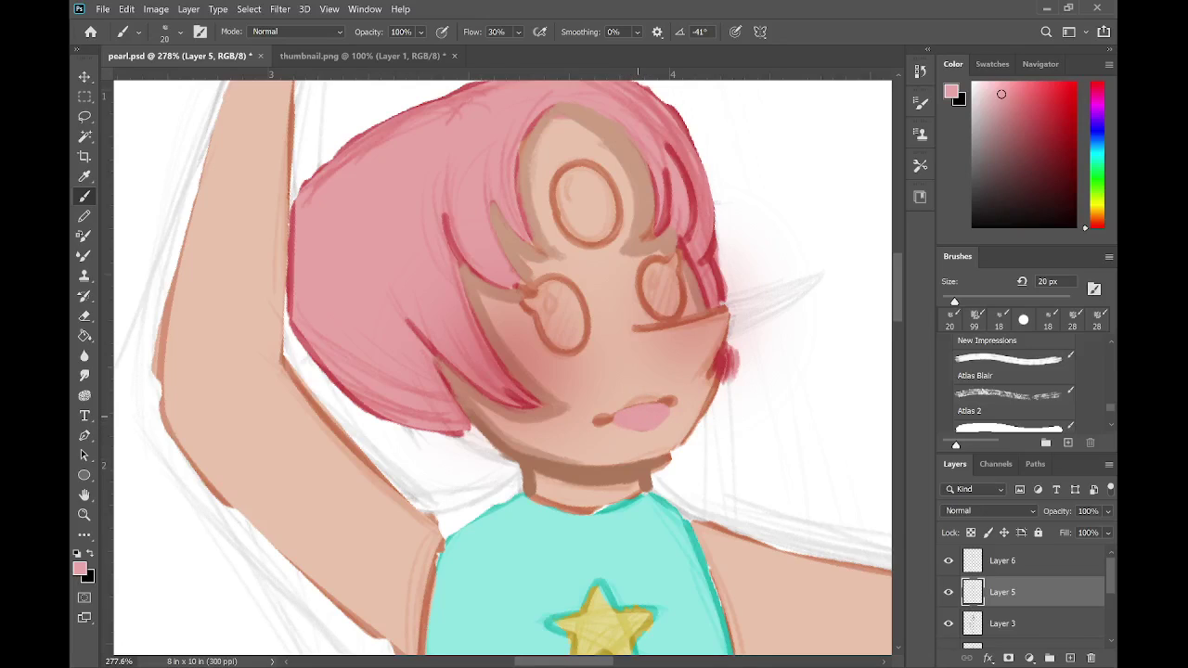
pyautogui.click(1016, 114)
pyautogui.moveTo(615, 404); pyautogui.dragTo(613, 415)
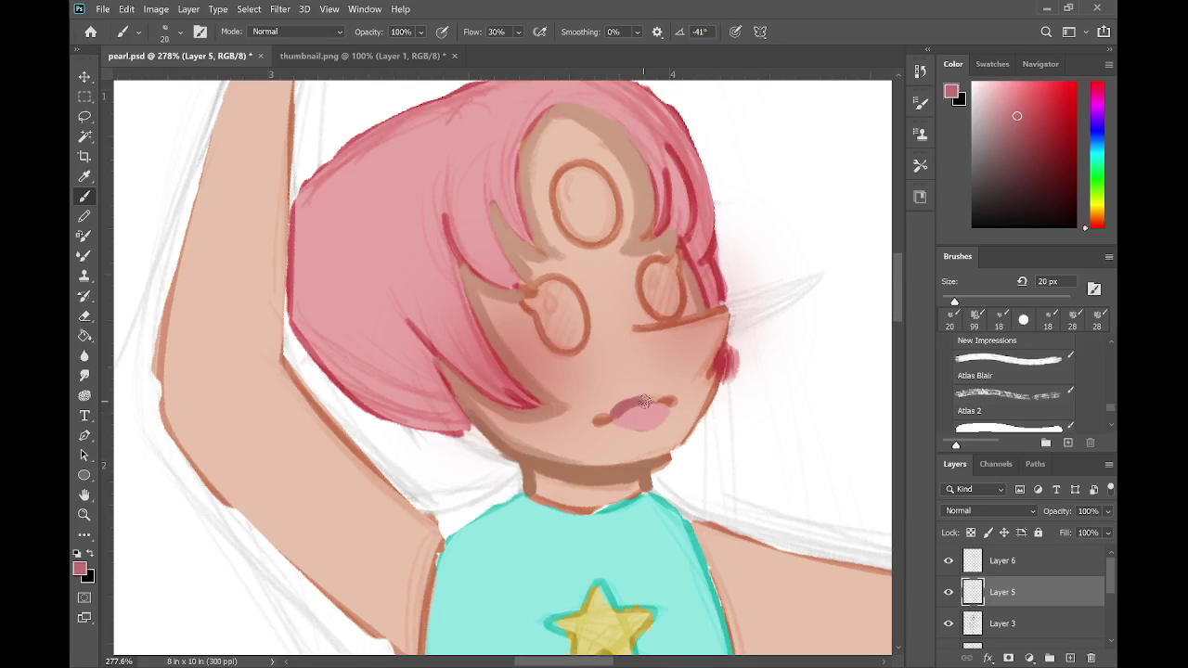
pyautogui.moveTo(650, 401)
pyautogui.mouseDown()
pyautogui.moveTo(622, 399)
pyautogui.moveTo(620, 412)
pyautogui.moveTo(665, 400)
pyautogui.moveTo(624, 407)
pyautogui.moveTo(640, 394)
pyautogui.moveTo(659, 401)
pyautogui.moveTo(619, 414)
pyautogui.moveTo(664, 401)
pyautogui.mouseUp()
# - Sample the arm's skin tone and trim the outer edges of the lips with it
pyautogui.press('i')
pyautogui.click(269, 444)
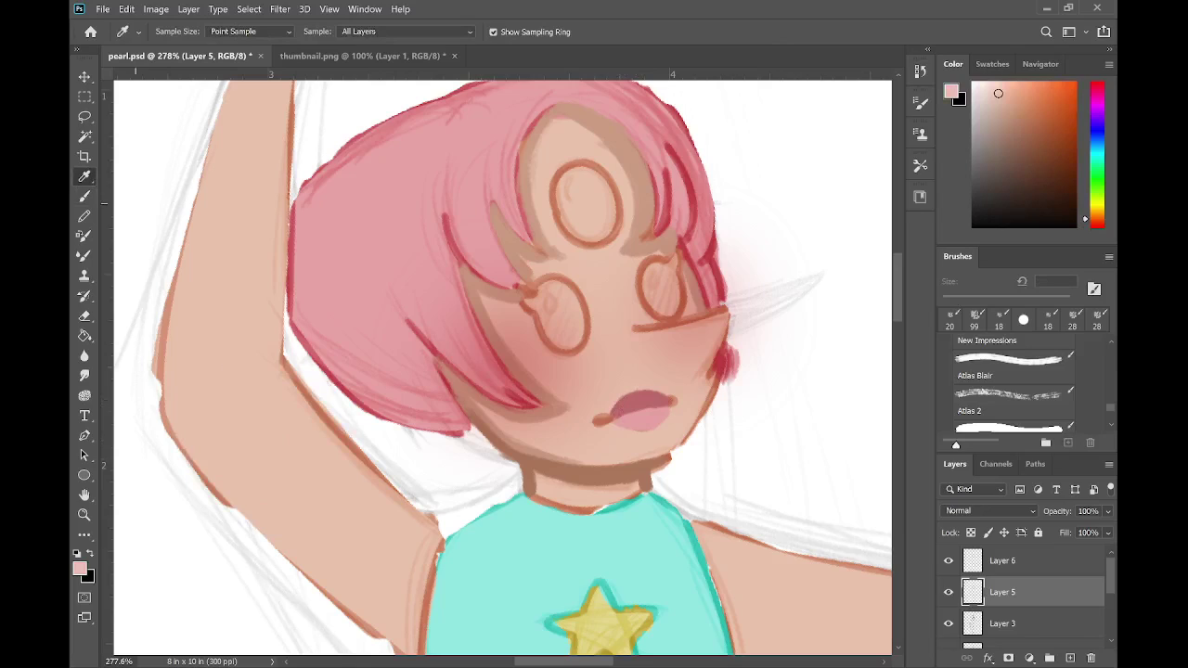
pyautogui.click(85, 197)
pyautogui.moveTo(635, 386)
pyautogui.mouseDown()
pyautogui.moveTo(613, 408)
pyautogui.moveTo(642, 383)
pyautogui.moveTo(616, 405)
pyautogui.moveTo(679, 390)
pyautogui.mouseUp()
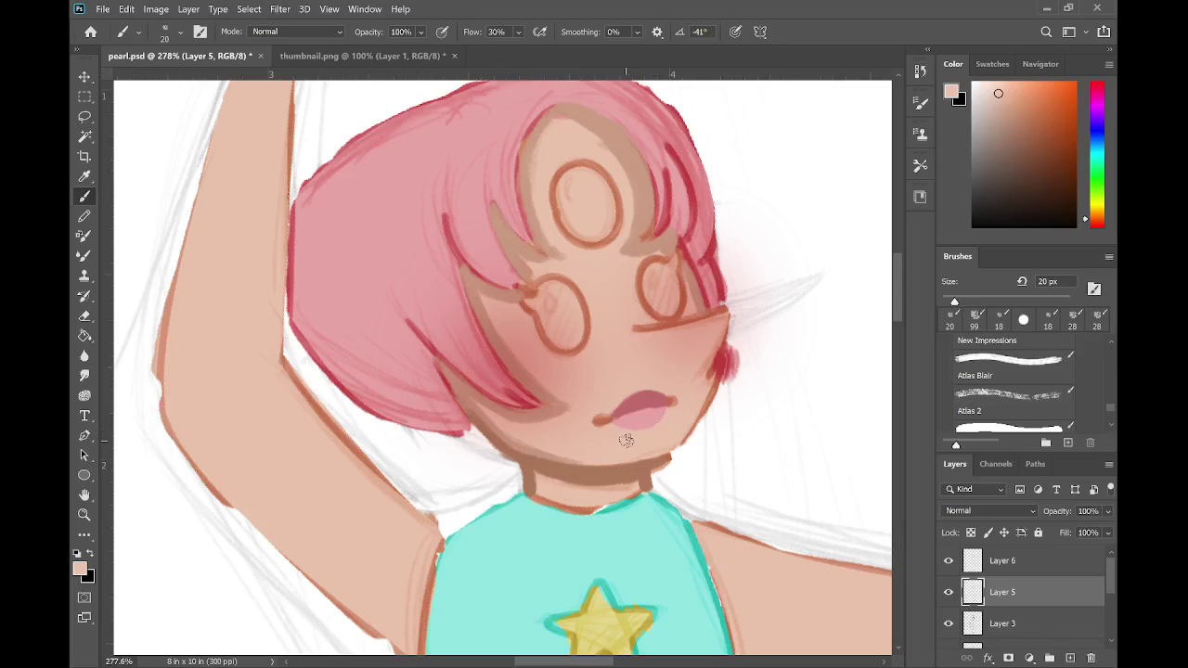
# - Sample the lower lip's pink and refine the edge between the lips with a 12 px brush
pyautogui.press('i')
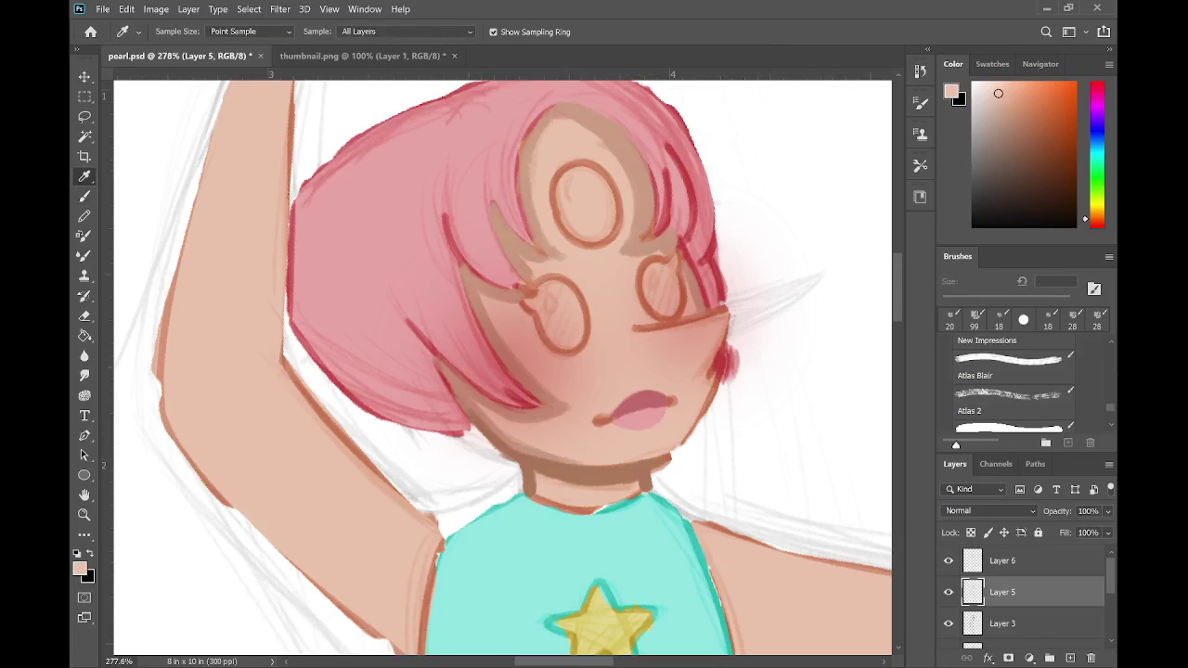
pyautogui.click(642, 418)
pyautogui.press('b')
pyautogui.press('[')
pyautogui.press('[')
pyautogui.press('[')
pyautogui.moveTo(634, 413); pyautogui.dragTo(666, 406)
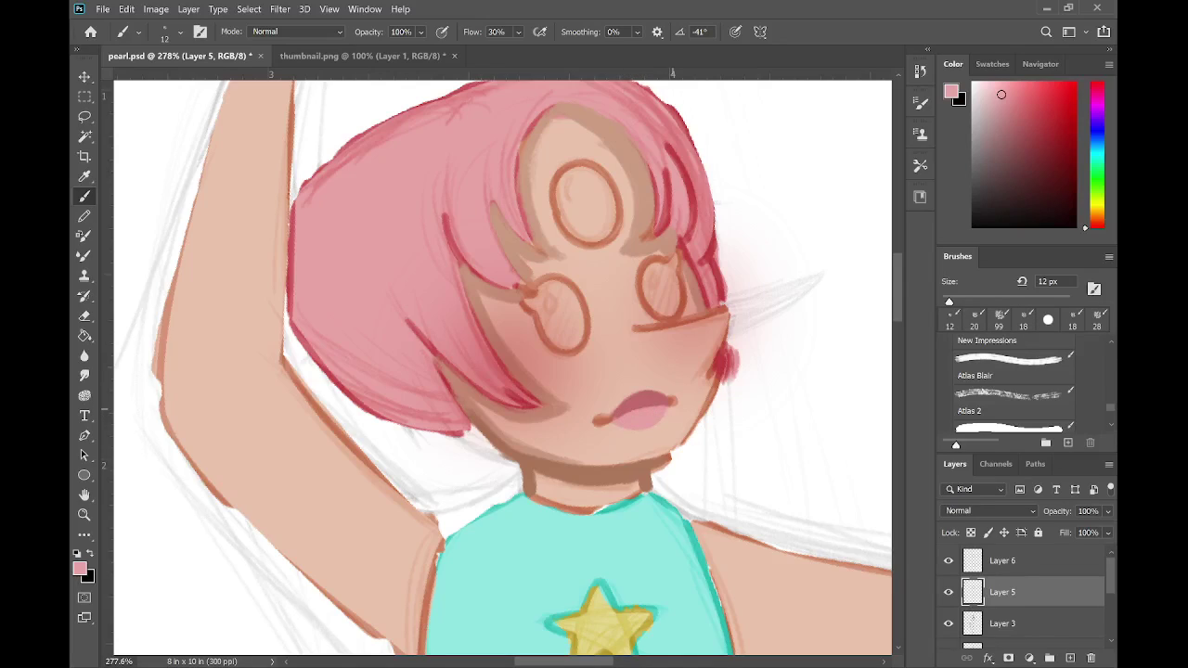
# - Sample the brown shadow under the chin and paint over both corners of the mouth
pyautogui.press('i')
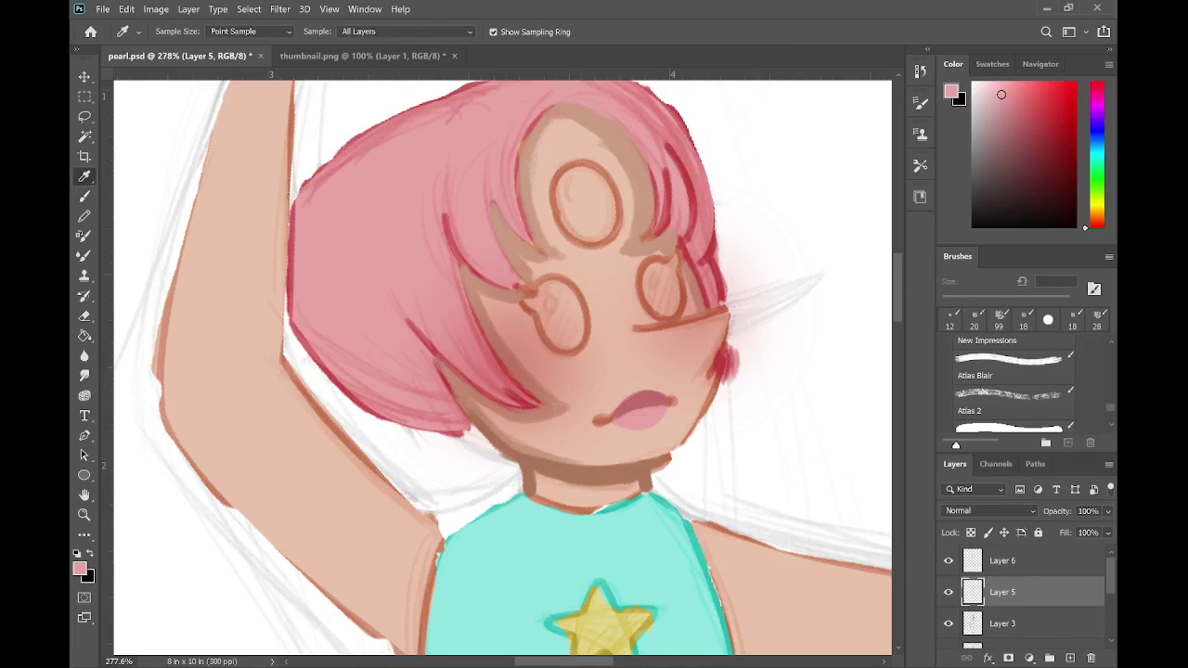
pyautogui.click(583, 469)
pyautogui.press('b')
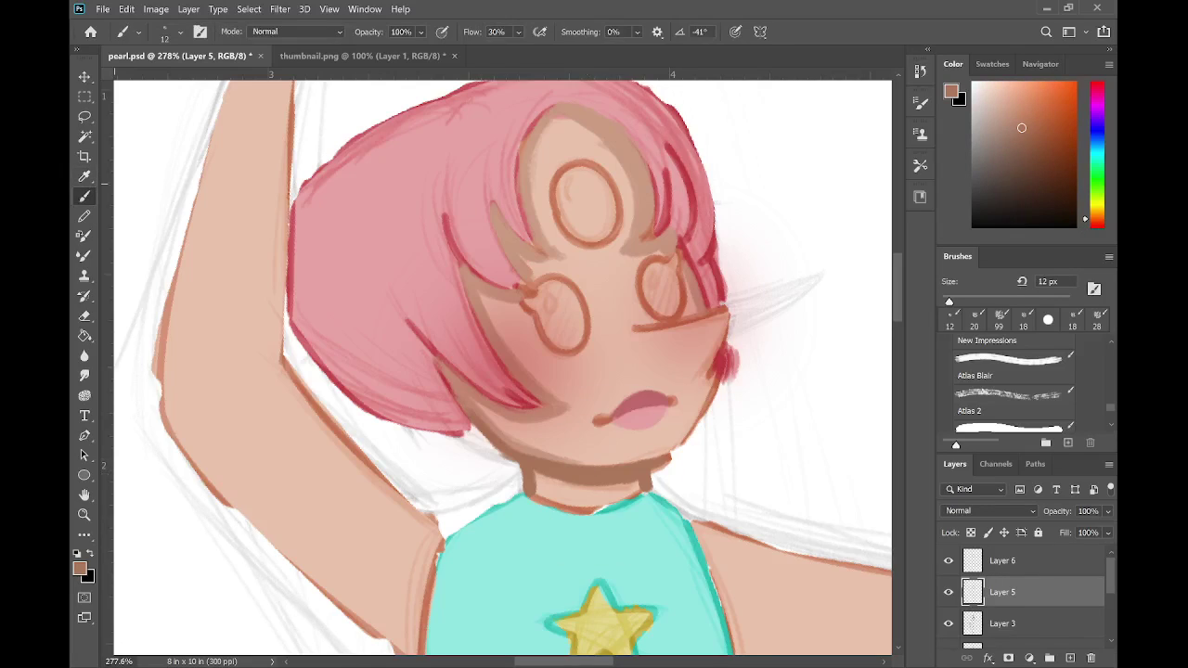
pyautogui.moveTo(671, 397); pyautogui.dragTo(669, 402)
pyautogui.moveTo(603, 421); pyautogui.dragTo(601, 421)
# - Trace the jaw, far cheek and nose outlines in the sampled brown
pyautogui.scroll(-4, 662, 399)
pyautogui.scroll(3, 663, 399)
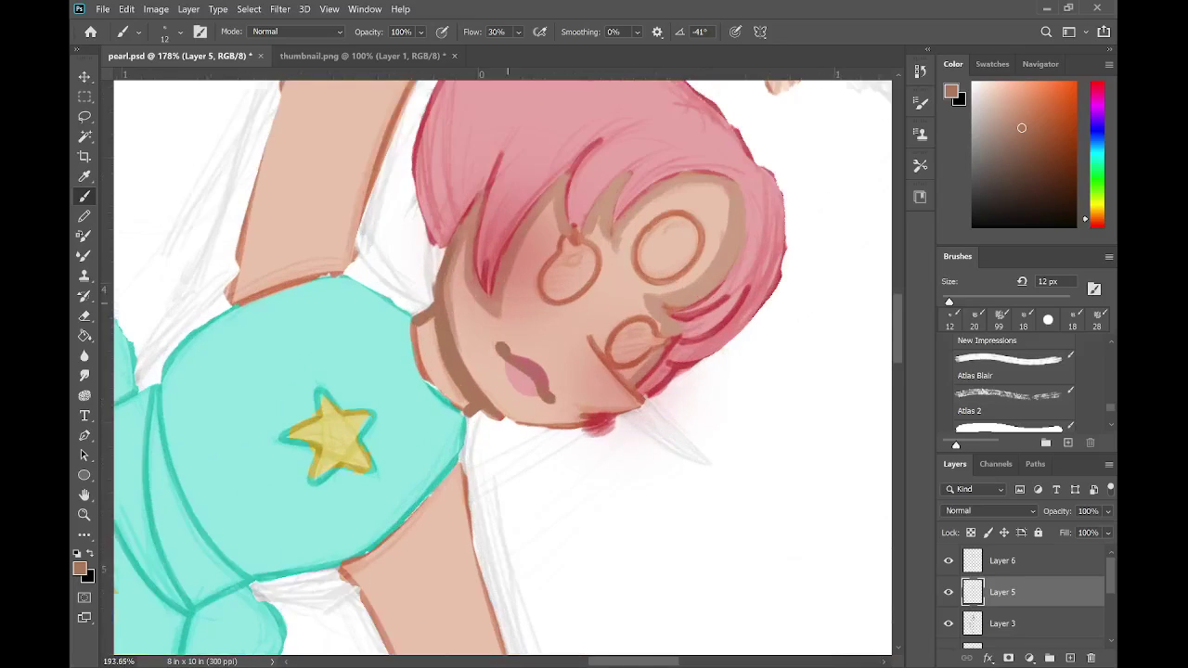
pyautogui.scroll(1, 663, 399)
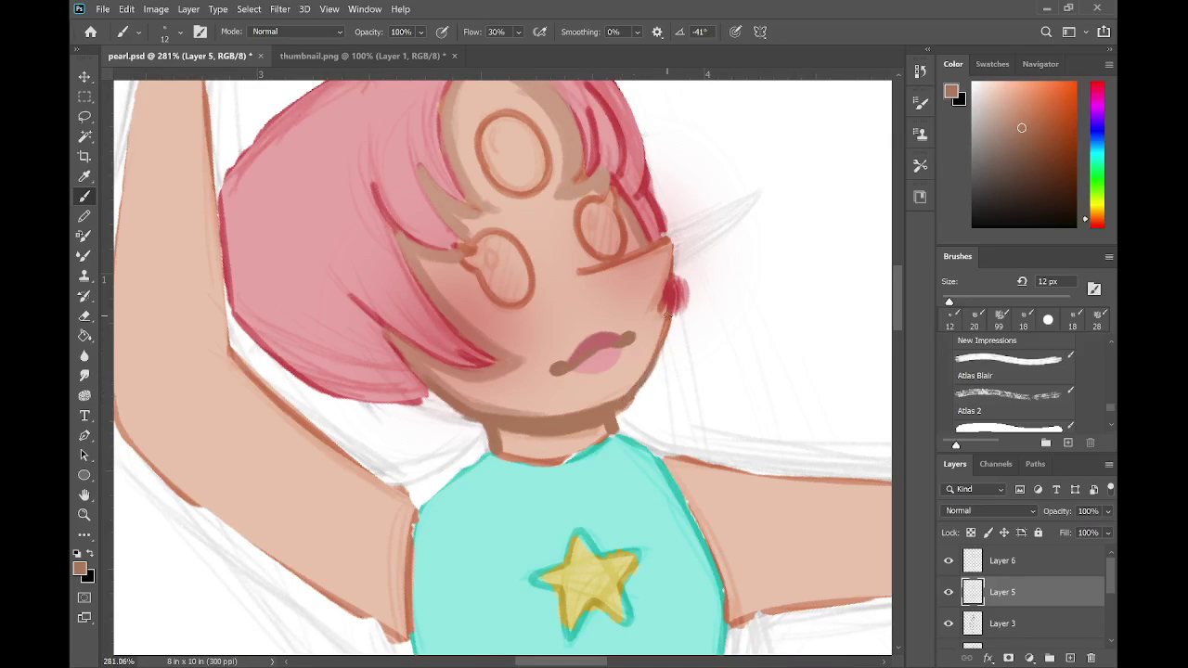
pyautogui.moveTo(667, 313); pyautogui.dragTo(652, 353)
pyautogui.moveTo(630, 386); pyautogui.dragTo(653, 431)
pyautogui.scroll(2, 758, 262)
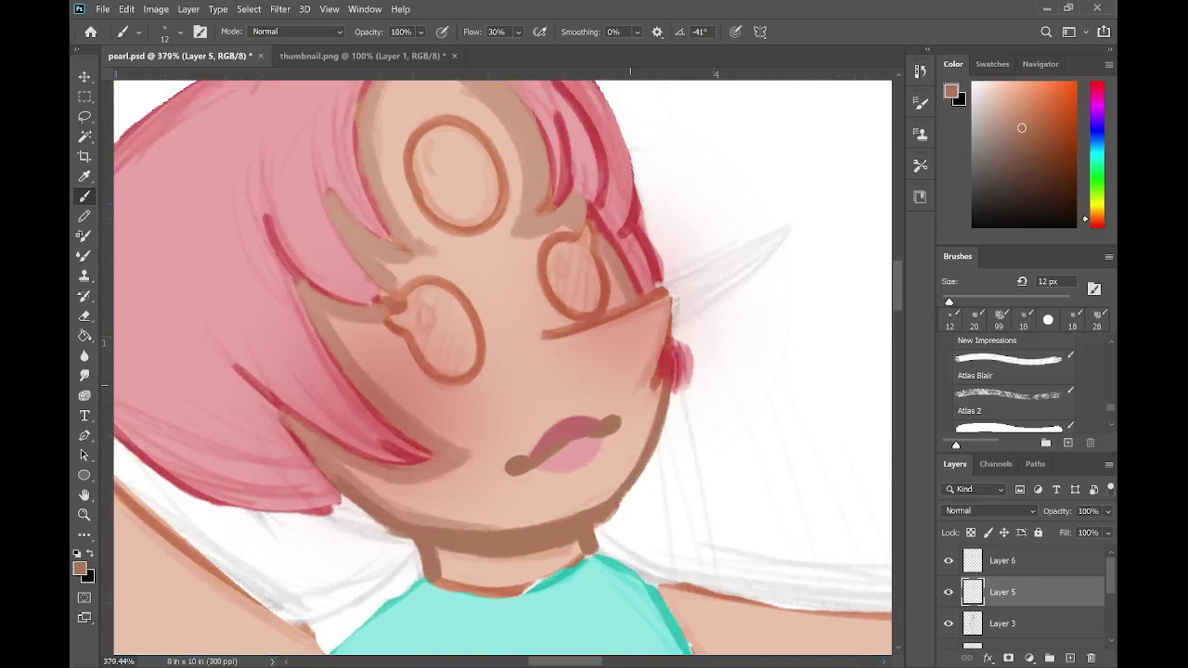
pyautogui.scroll(-3, 630, 386)
pyautogui.moveTo(650, 328); pyautogui.dragTo(642, 372)
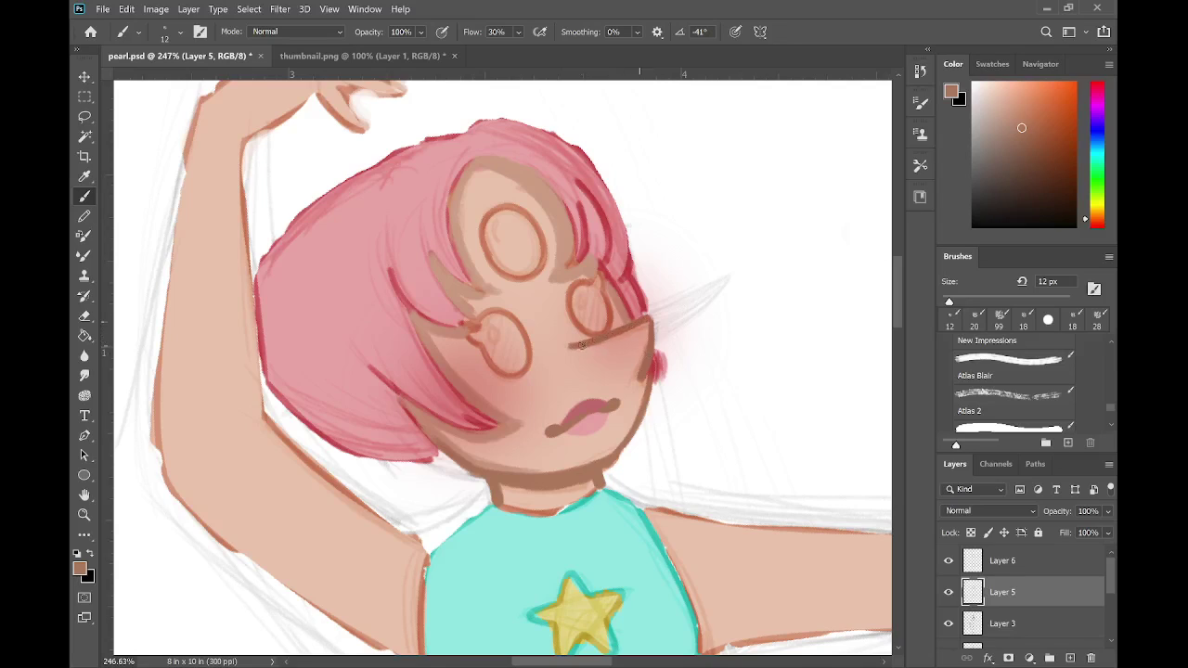
pyautogui.moveTo(582, 344); pyautogui.dragTo(437, 295)
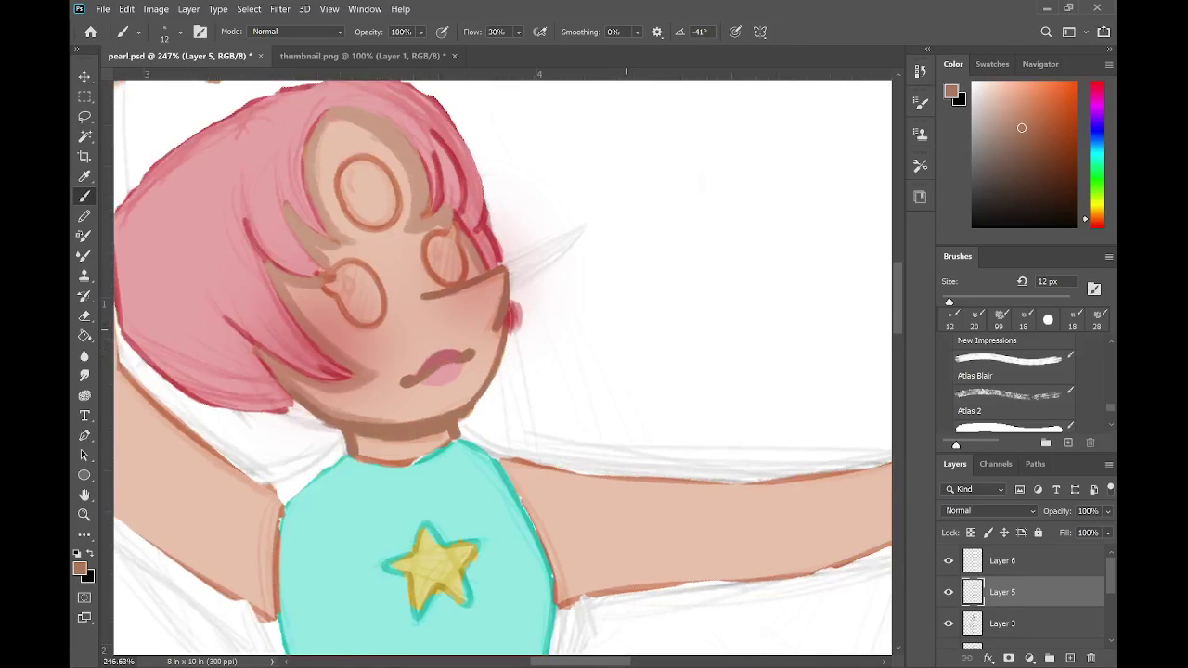
# - Sketch a mound topped by a stick figure beside the head, plus a second figure linked to it by two bouncing arcs
pyautogui.scroll(-2, 640, 352)
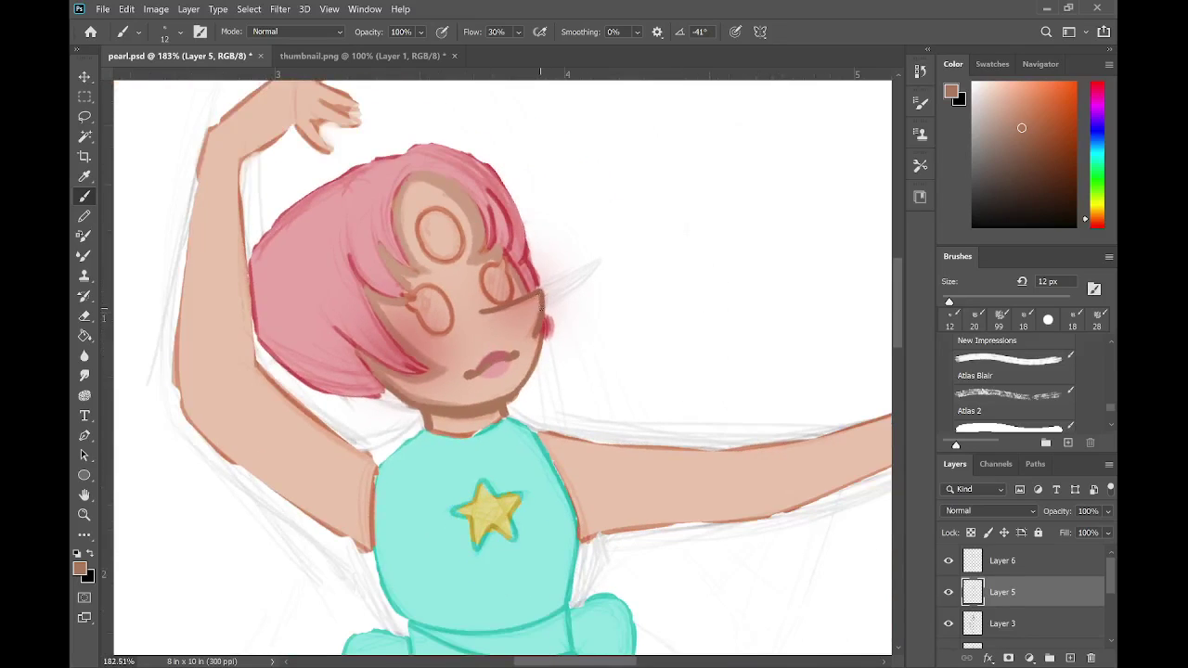
pyautogui.hscroll(3, 537, 288)
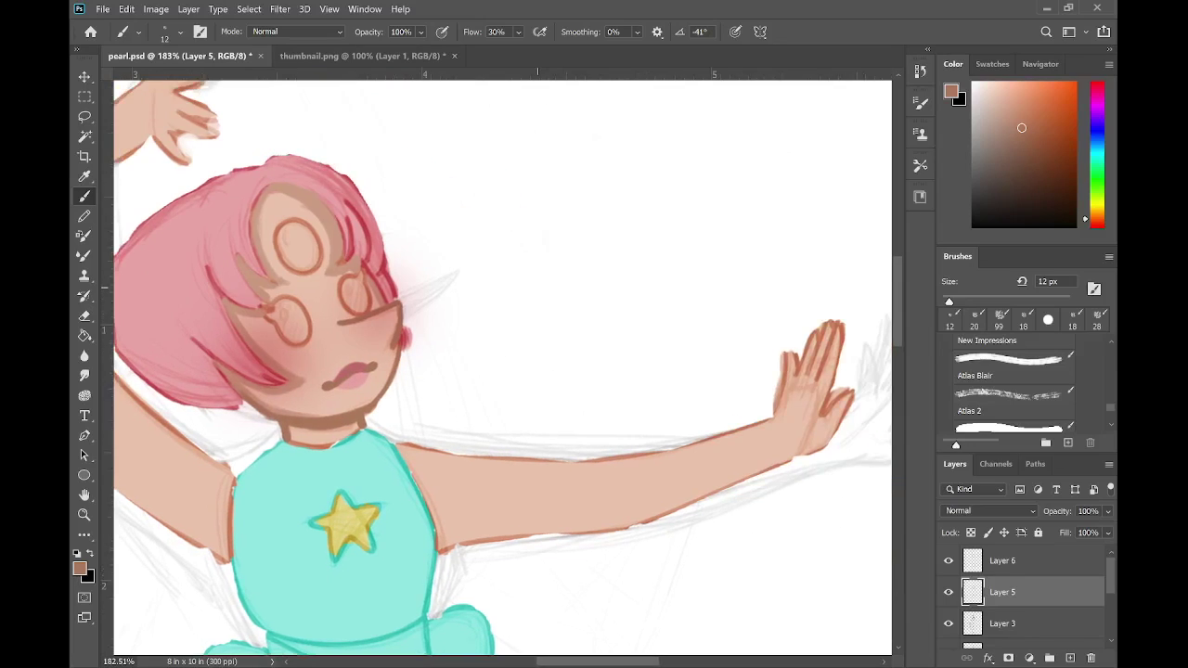
pyautogui.moveTo(523, 329)
pyautogui.mouseDown()
pyautogui.moveTo(551, 302)
pyautogui.moveTo(670, 275)
pyautogui.moveTo(702, 284)
pyautogui.mouseUp()
pyautogui.hotkey('ctrl', 'z')
pyautogui.moveTo(660, 244)
pyautogui.mouseDown()
pyautogui.moveTo(660, 254)
pyautogui.moveTo(658, 243)
pyautogui.mouseUp()
pyautogui.moveTo(660, 257)
pyautogui.mouseDown()
pyautogui.moveTo(660, 274)
pyautogui.moveTo(649, 258)
pyautogui.moveTo(668, 255)
pyautogui.mouseUp()
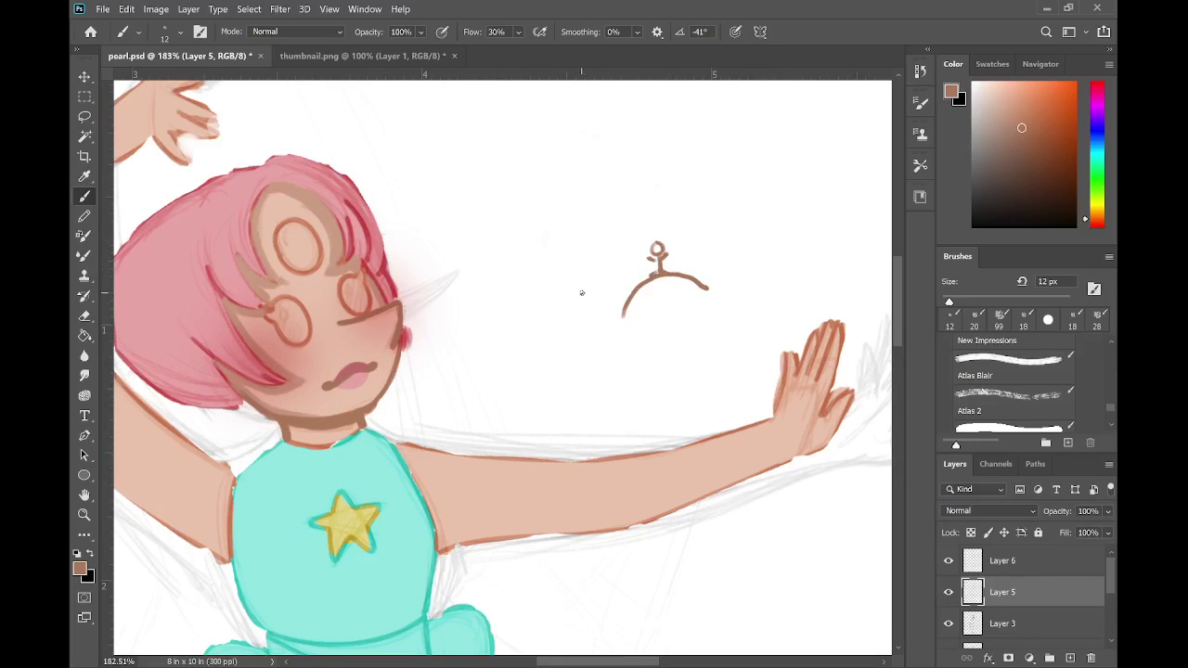
pyautogui.moveTo(557, 302)
pyautogui.mouseDown()
pyautogui.moveTo(565, 323)
pyautogui.moveTo(562, 307)
pyautogui.mouseUp()
pyautogui.moveTo(571, 281)
pyautogui.mouseDown()
pyautogui.moveTo(593, 262)
pyautogui.moveTo(615, 274)
pyautogui.moveTo(620, 301)
pyautogui.moveTo(648, 237)
pyautogui.mouseUp()
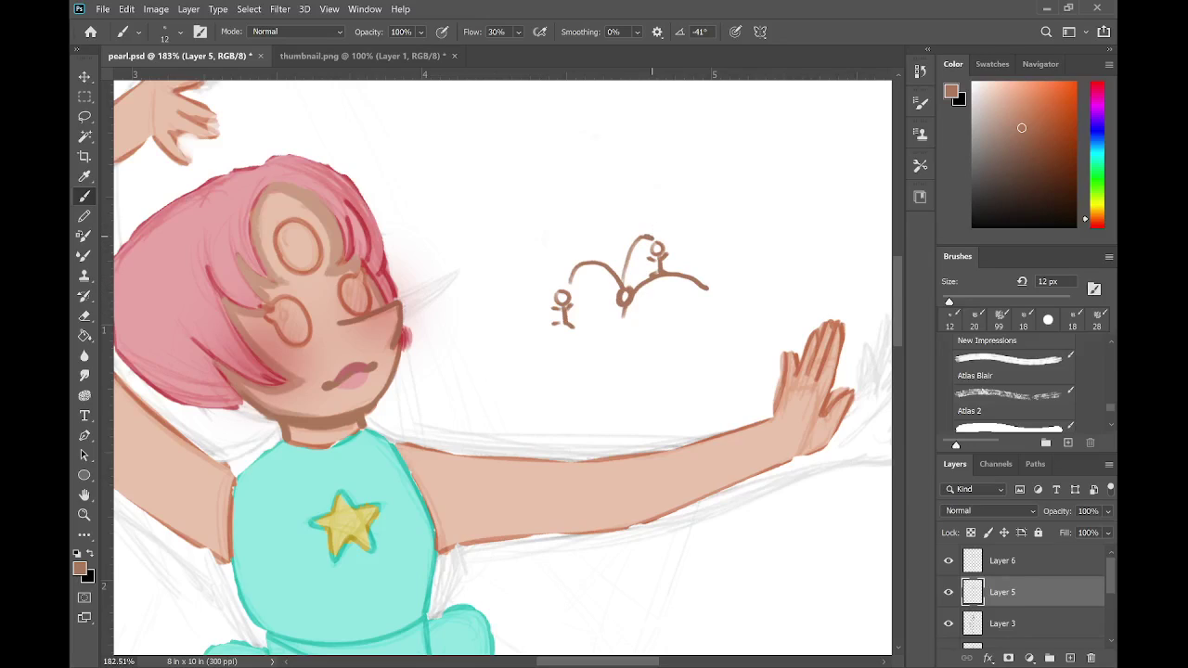
# - Erase the two stick figures, the bouncing arcs and the mound beside the head
pyautogui.moveTo(583, 271)
pyautogui.mouseDown()
pyautogui.moveTo(557, 323)
pyautogui.moveTo(608, 228)
pyautogui.moveTo(549, 345)
pyautogui.moveTo(555, 356)
pyautogui.moveTo(580, 313)
pyautogui.moveTo(682, 220)
pyautogui.moveTo(582, 321)
pyautogui.moveTo(626, 267)
pyautogui.moveTo(610, 271)
pyautogui.moveTo(685, 211)
pyautogui.moveTo(561, 316)
pyautogui.mouseUp()
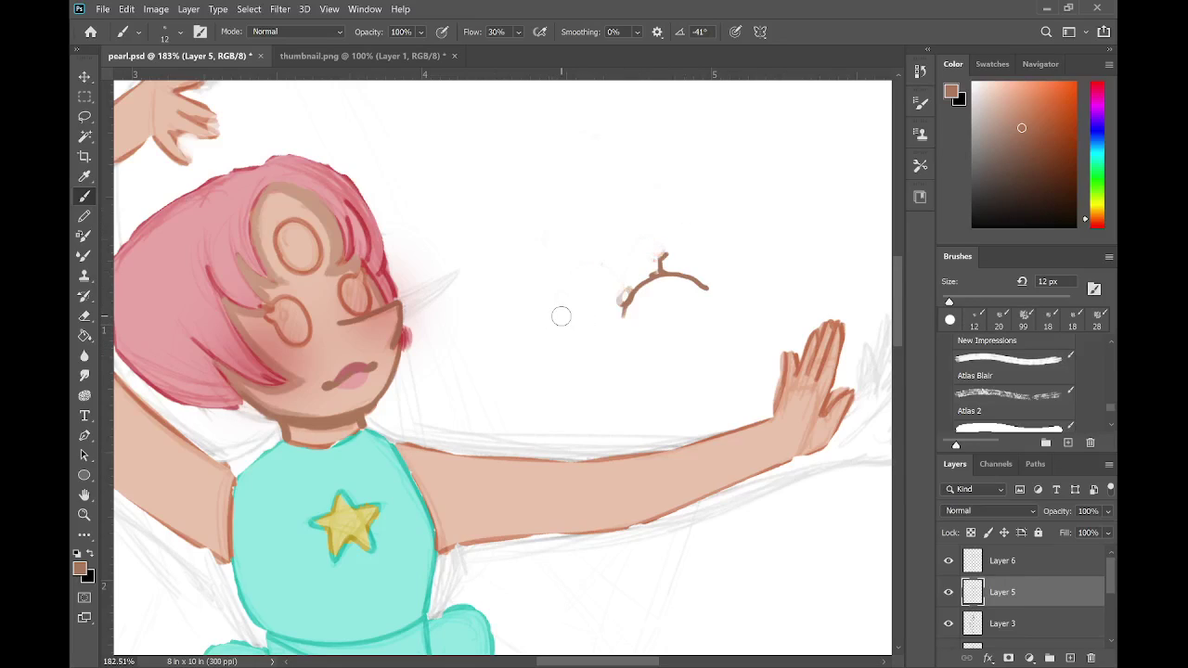
pyautogui.moveTo(684, 223)
pyautogui.mouseDown()
pyautogui.moveTo(599, 332)
pyautogui.moveTo(620, 315)
pyautogui.moveTo(638, 284)
pyautogui.moveTo(593, 332)
pyautogui.moveTo(587, 310)
pyautogui.moveTo(685, 292)
pyautogui.moveTo(675, 280)
pyautogui.moveTo(700, 295)
pyautogui.mouseUp()
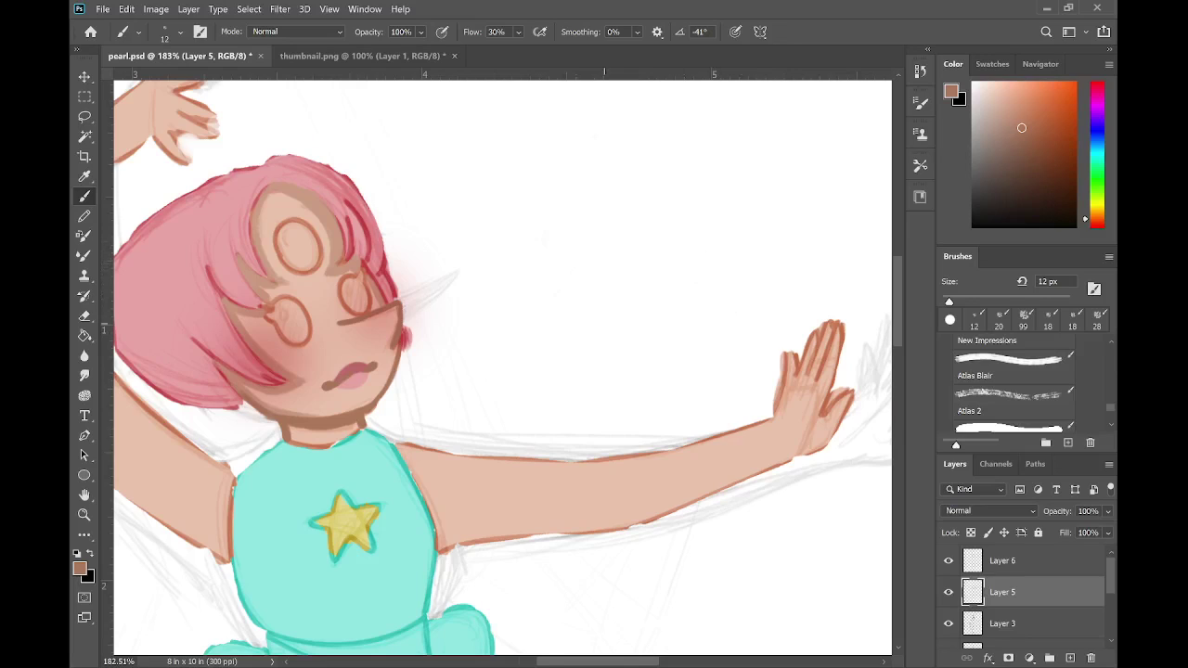
pyautogui.moveTo(604, 327); pyautogui.dragTo(794, 283)
# - Thin the nose's upper outline with skin tone sampled from the neck and touch up the nose tip in the sampled brown shadow colour
pyautogui.scroll(6, 689, 262)
pyautogui.press('i')
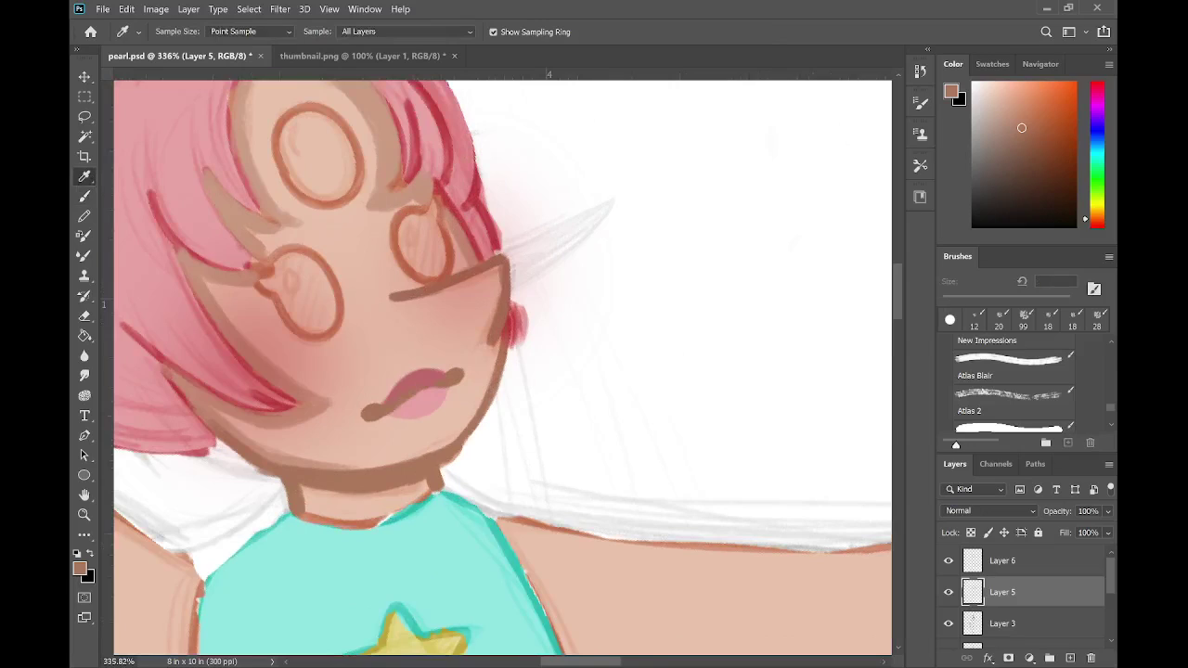
pyautogui.click(372, 504)
pyautogui.press('b')
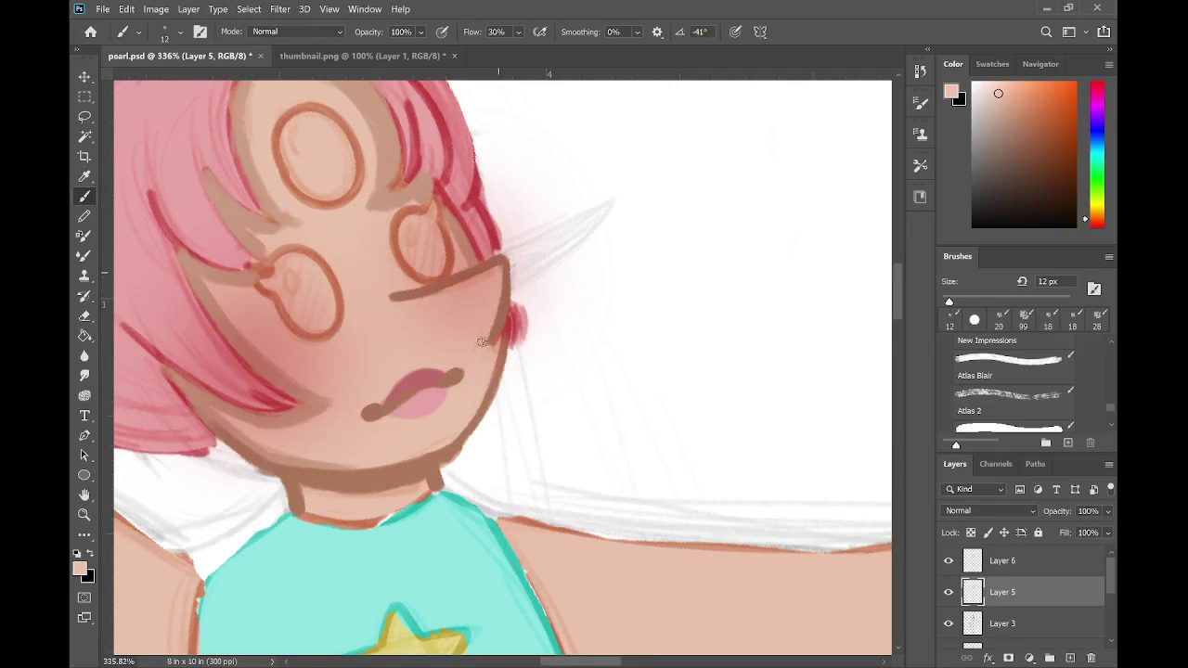
pyautogui.moveTo(498, 267)
pyautogui.mouseDown()
pyautogui.moveTo(397, 306)
pyautogui.moveTo(455, 295)
pyautogui.moveTo(493, 271)
pyautogui.moveTo(444, 293)
pyautogui.moveTo(498, 267)
pyautogui.moveTo(496, 288)
pyautogui.moveTo(487, 274)
pyautogui.moveTo(467, 282)
pyautogui.mouseUp()
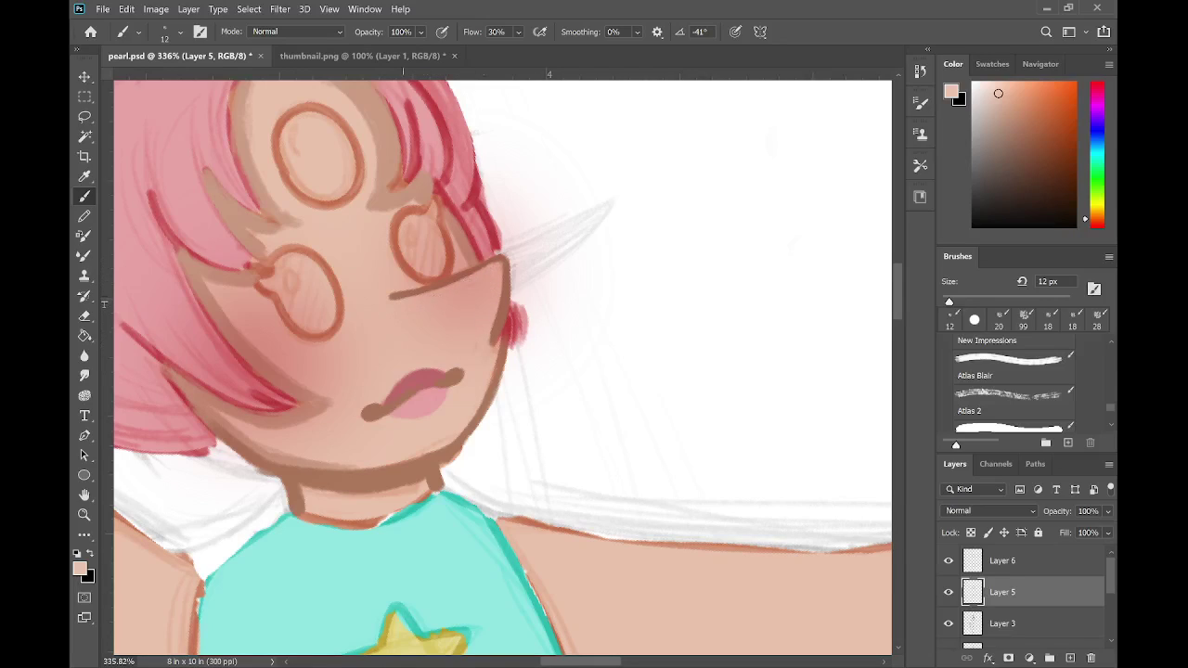
pyautogui.keyDown('alt'); pyautogui.click(364, 514); pyautogui.keyUp('alt')
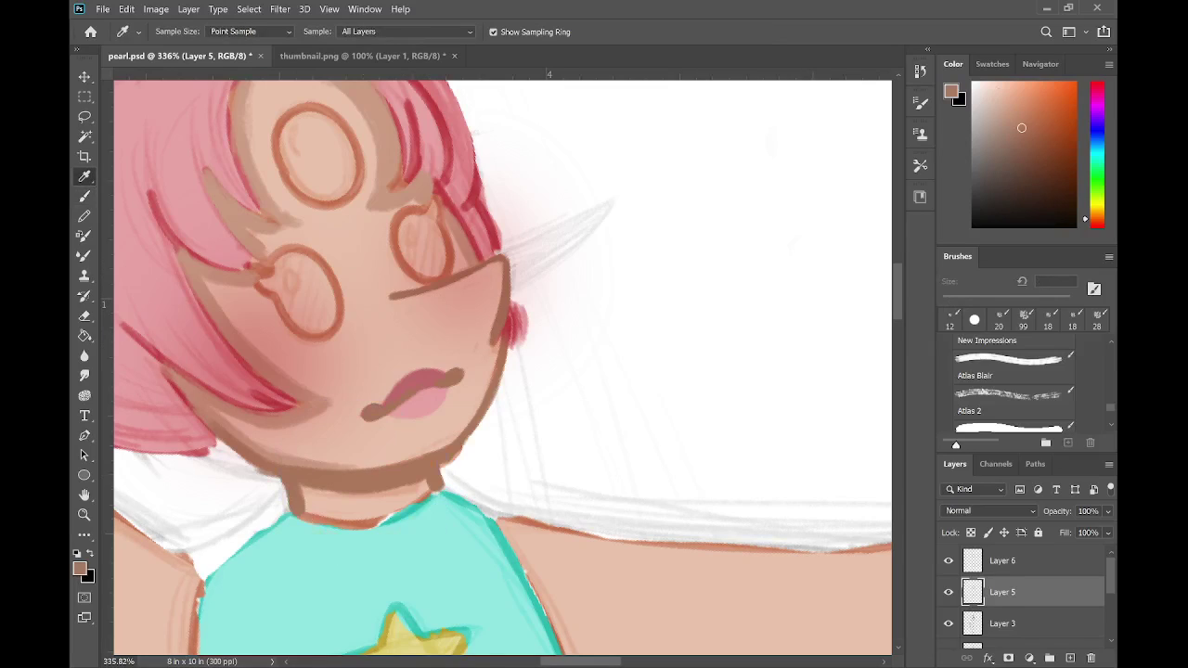
pyautogui.moveTo(478, 265)
pyautogui.mouseDown()
pyautogui.moveTo(505, 256)
pyautogui.moveTo(506, 271)
pyautogui.mouseUp()
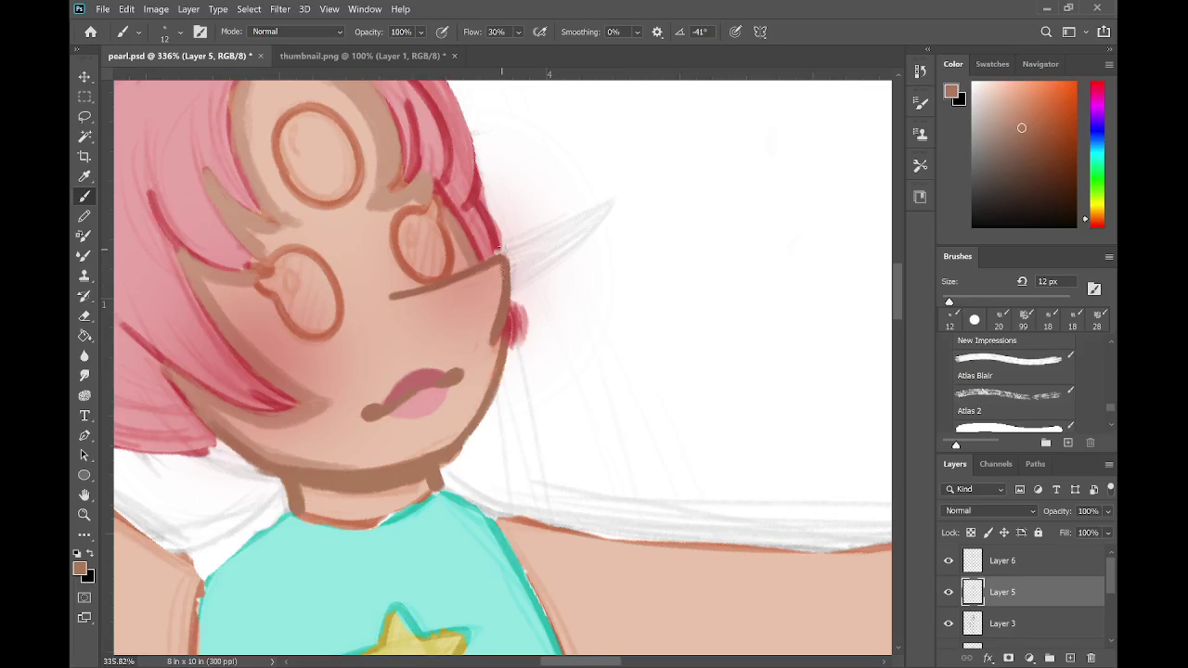
# - Trace the neck's outline and the curve where it meets the top in the sampled brown with the 12 px brush
pyautogui.scroll(-5, 607, 295)
pyautogui.moveTo(786, 308); pyautogui.dragTo(753, 511)
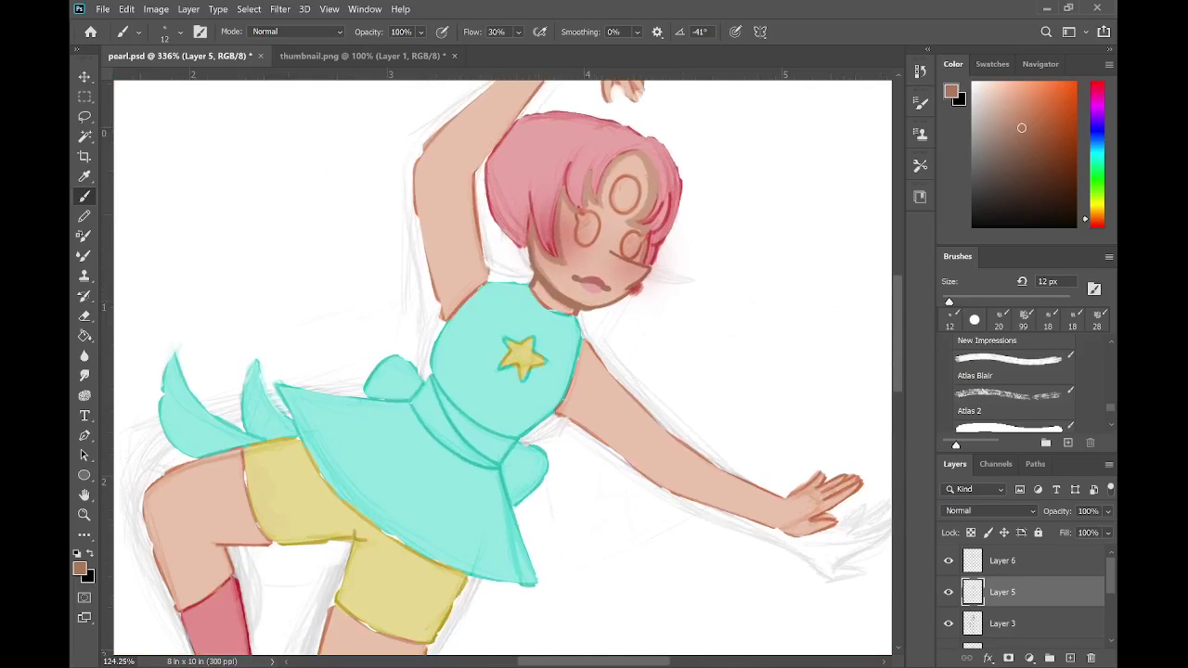
pyautogui.scroll(3, 675, 367)
pyautogui.scroll(3, 548, 278)
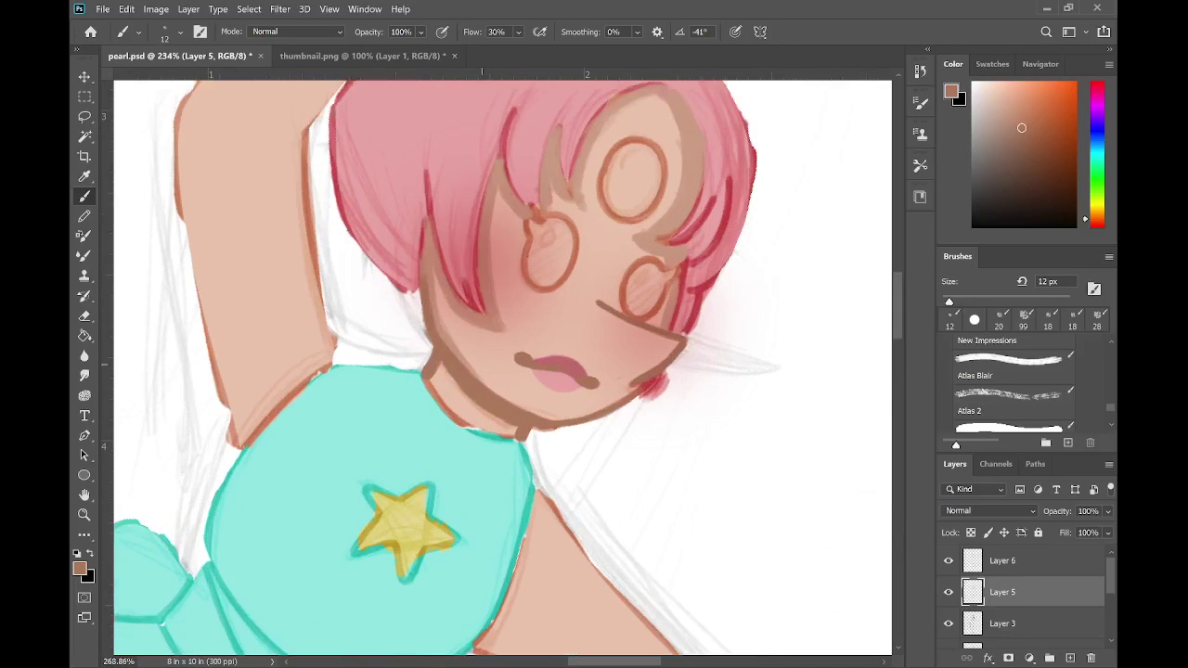
pyautogui.moveTo(450, 227); pyautogui.dragTo(481, 365)
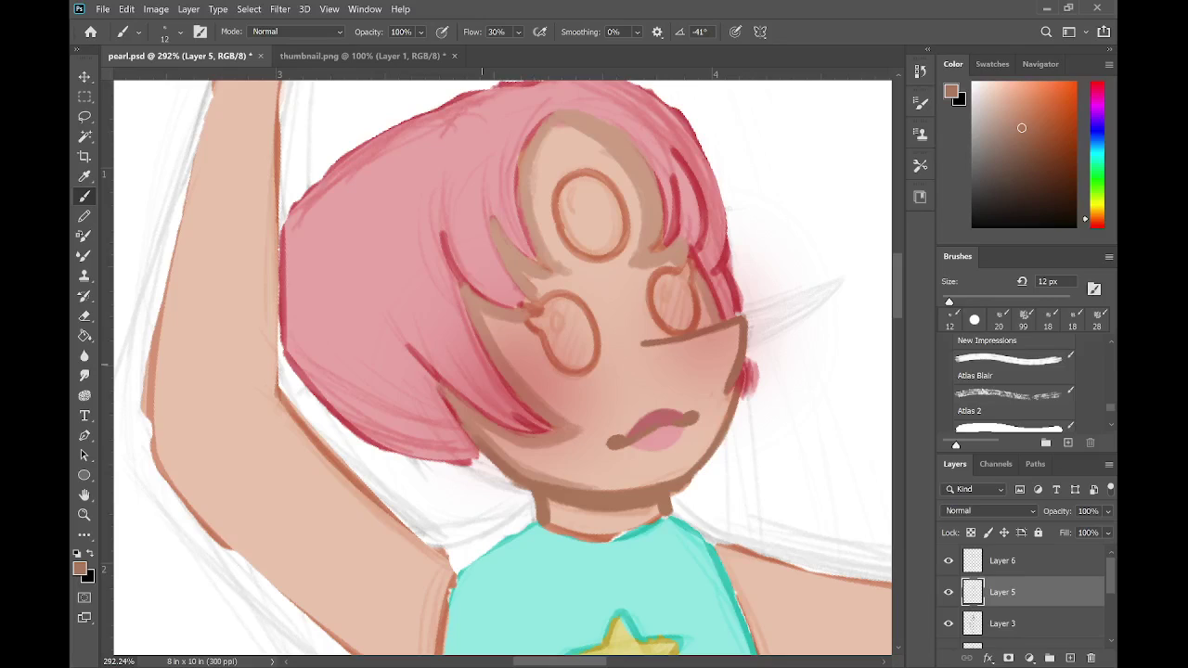
pyautogui.moveTo(481, 365)
pyautogui.mouseDown()
pyautogui.moveTo(424, 320)
pyautogui.moveTo(473, 350)
pyautogui.mouseUp()
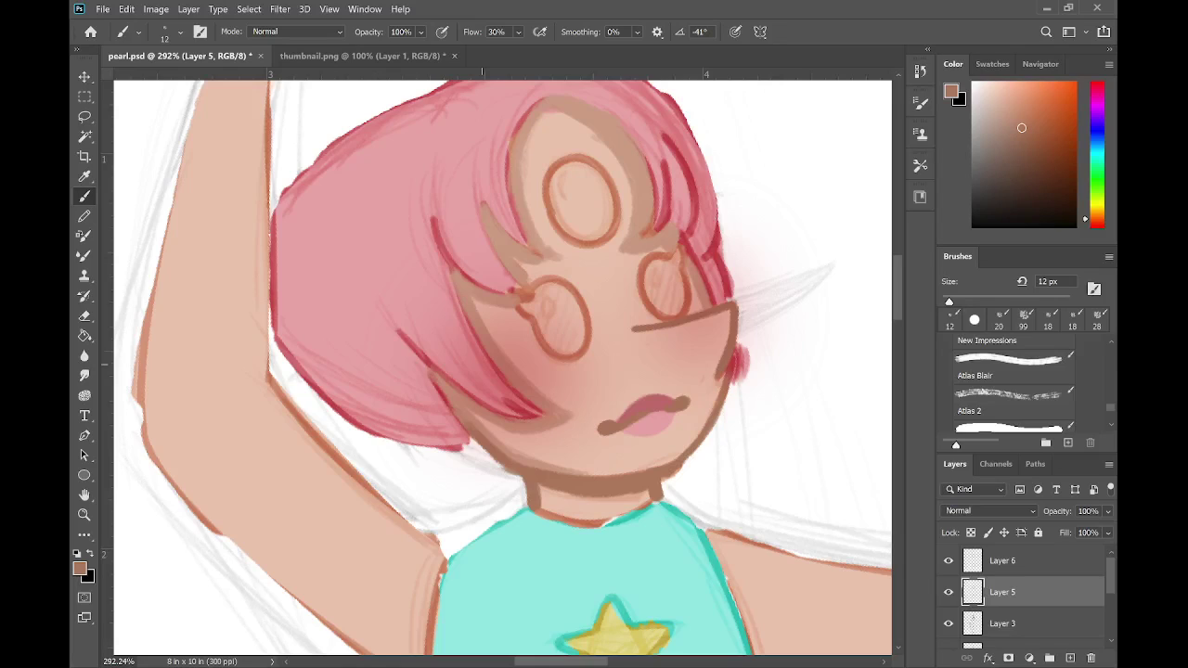
pyautogui.press('r')
pyautogui.moveTo(431, 462); pyautogui.dragTo(480, 495)
pyautogui.moveTo(416, 438); pyautogui.dragTo(484, 492)
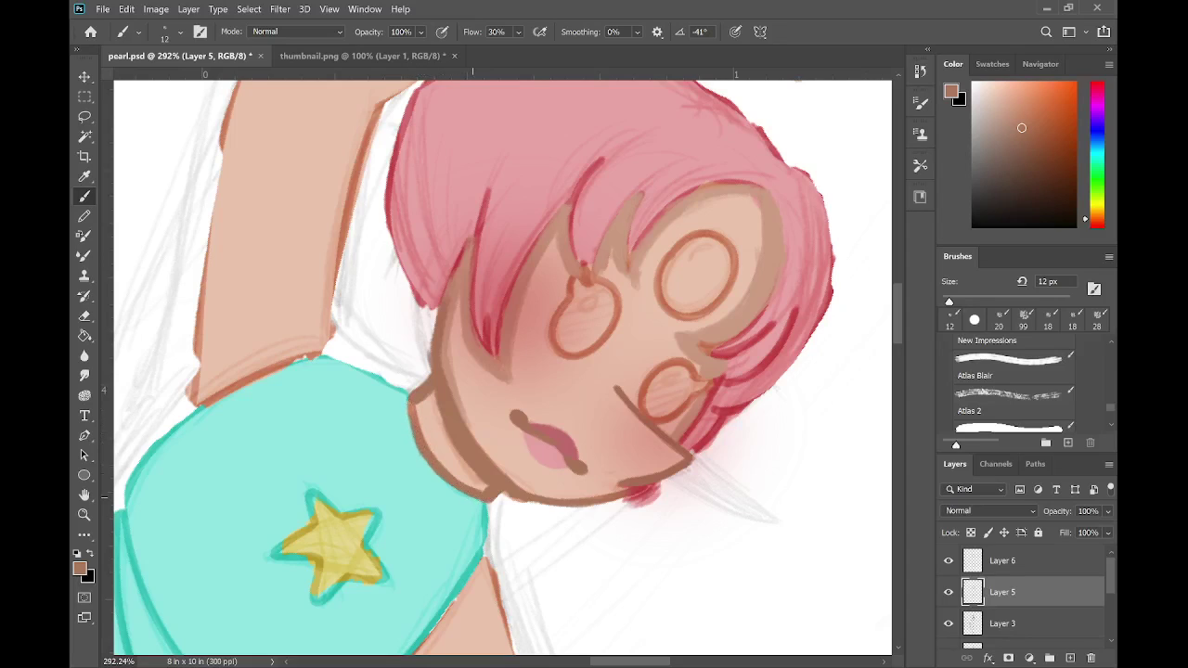
pyautogui.scroll(-2, 473, 498)
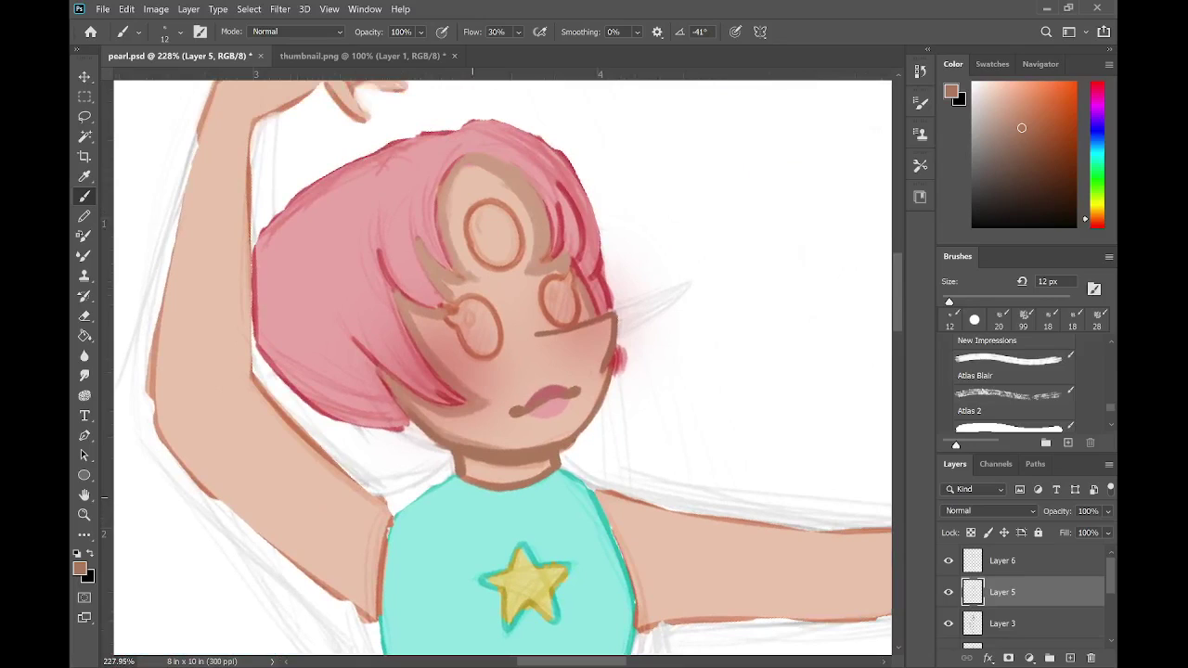
pyautogui.scroll(-3, 637, 330)
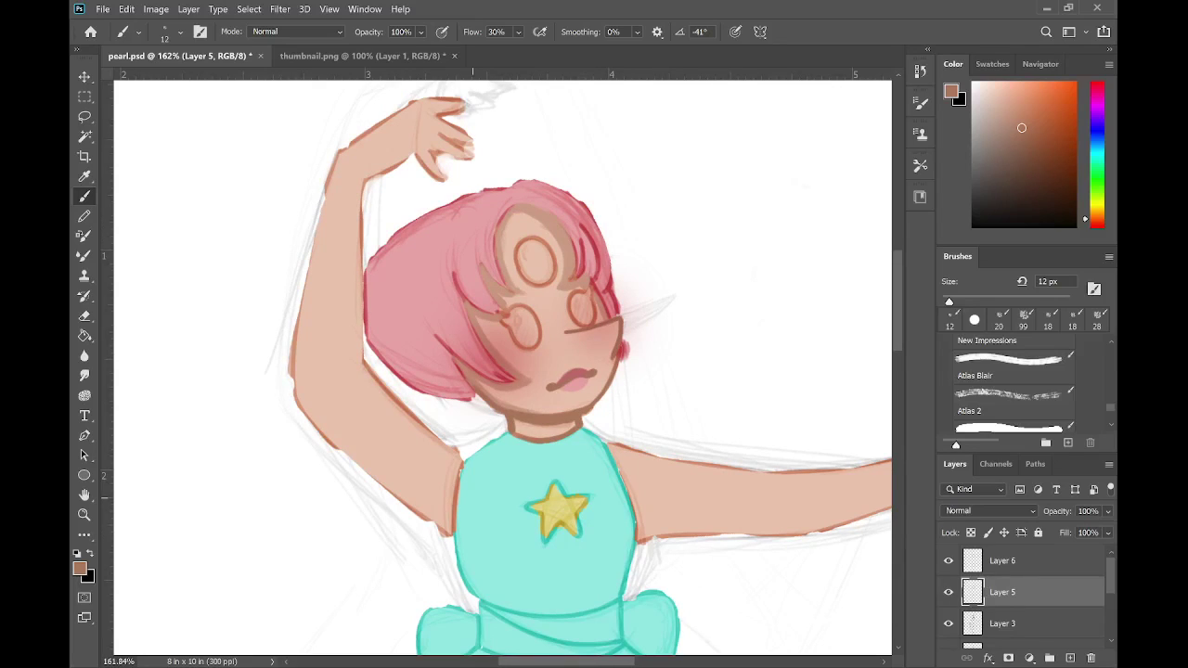
pyautogui.scroll(-4, 687, 316)
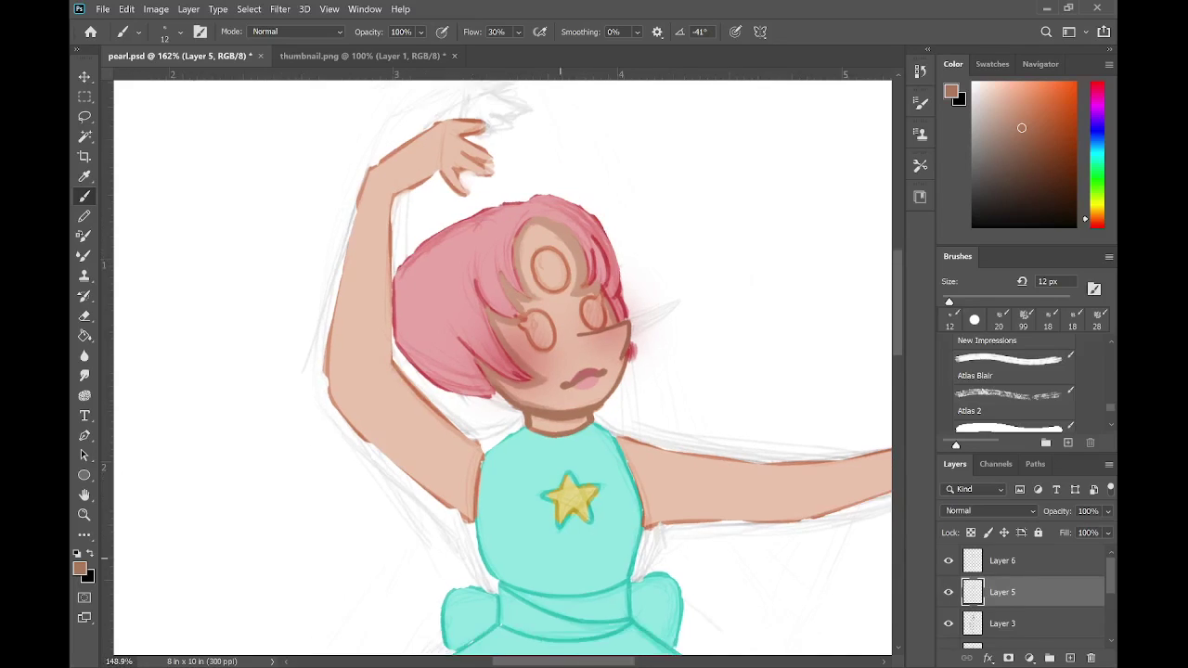
# - Sample the hair's pink, lighten it to a pale pink, and paint the oval forehead gem with it, covering its outline
pyautogui.moveTo(489, 522); pyautogui.dragTo(388, 414)
pyautogui.moveTo(473, 388); pyautogui.dragTo(575, 515)
pyautogui.scroll(6, 597, 337)
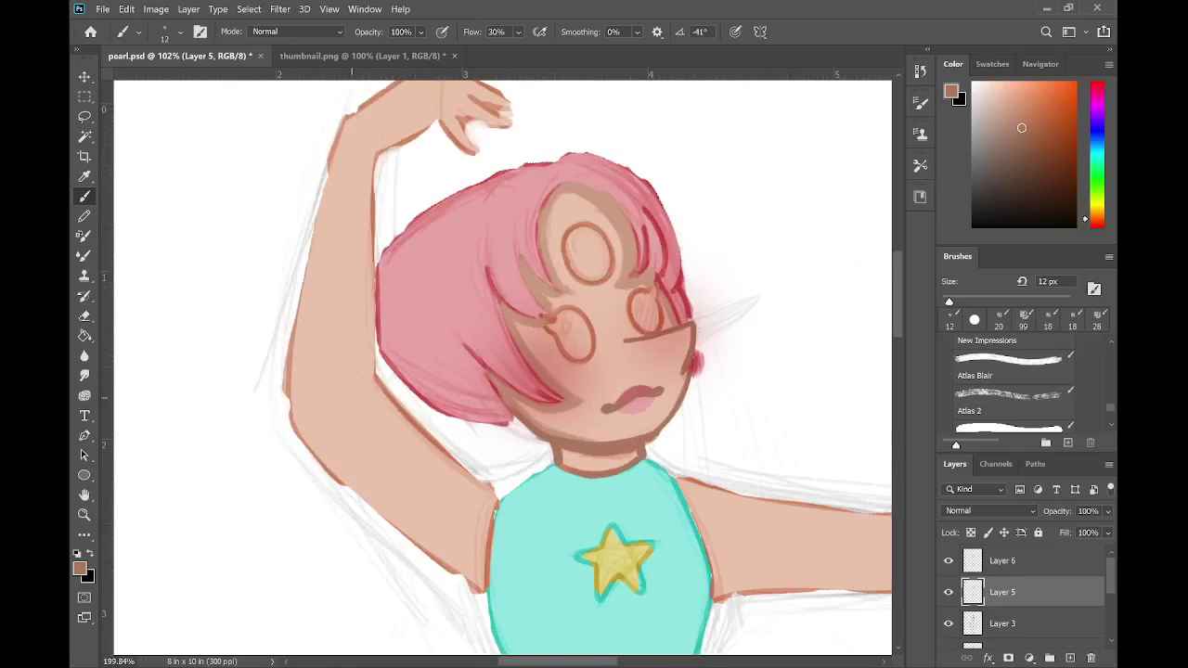
pyautogui.press('i')
pyautogui.click(438, 302)
pyautogui.click(985, 90)
pyautogui.press('b')
pyautogui.scroll(3, 642, 188)
pyautogui.moveTo(543, 265)
pyautogui.mouseDown()
pyautogui.moveTo(561, 303)
pyautogui.moveTo(542, 262)
pyautogui.moveTo(557, 300)
pyautogui.moveTo(554, 250)
pyautogui.moveTo(573, 293)
pyautogui.moveTo(571, 251)
pyautogui.moveTo(586, 281)
pyautogui.moveTo(583, 253)
pyautogui.moveTo(599, 273)
pyautogui.moveTo(553, 245)
pyautogui.moveTo(546, 289)
pyautogui.moveTo(543, 246)
pyautogui.moveTo(563, 237)
pyautogui.moveTo(561, 261)
pyautogui.moveTo(570, 248)
pyautogui.moveTo(598, 264)
pyautogui.moveTo(585, 252)
pyautogui.moveTo(546, 257)
pyautogui.moveTo(551, 295)
pyautogui.moveTo(543, 249)
pyautogui.moveTo(548, 297)
pyautogui.moveTo(546, 243)
pyautogui.moveTo(550, 263)
pyautogui.moveTo(566, 235)
pyautogui.moveTo(602, 278)
pyautogui.moveTo(593, 256)
pyautogui.moveTo(595, 274)
pyautogui.moveTo(544, 265)
pyautogui.moveTo(543, 283)
pyautogui.moveTo(541, 244)
pyautogui.moveTo(541, 272)
pyautogui.moveTo(561, 235)
pyautogui.mouseUp()
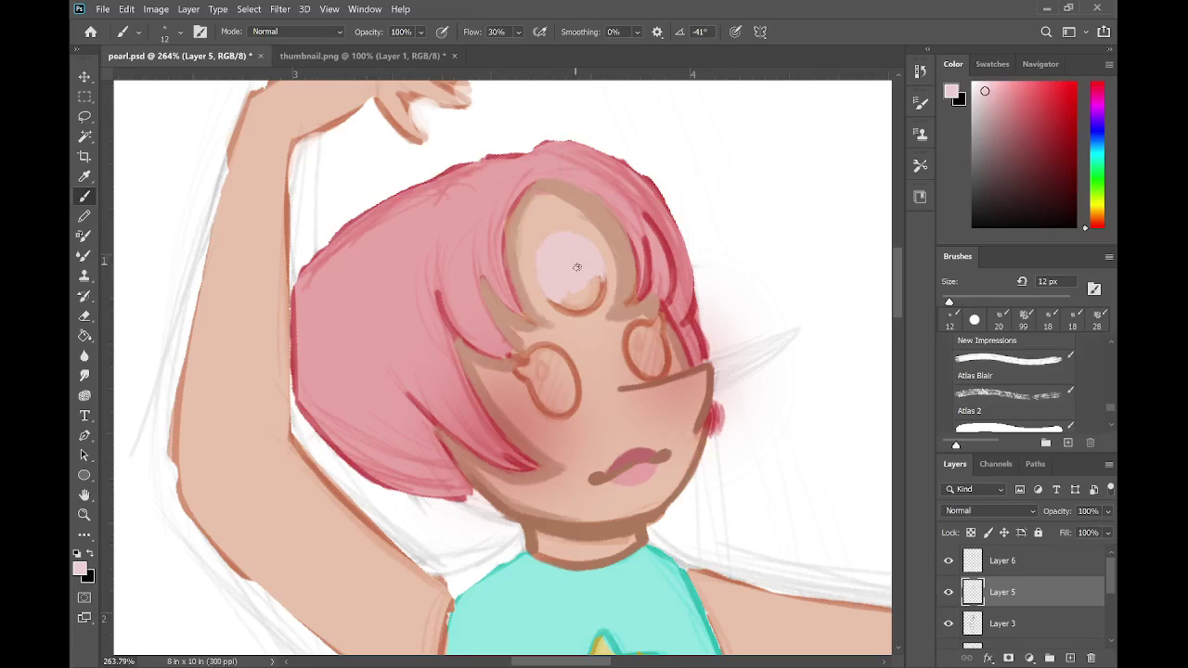
pyautogui.moveTo(563, 302); pyautogui.dragTo(600, 274)
pyautogui.scroll(-3, 682, 327)
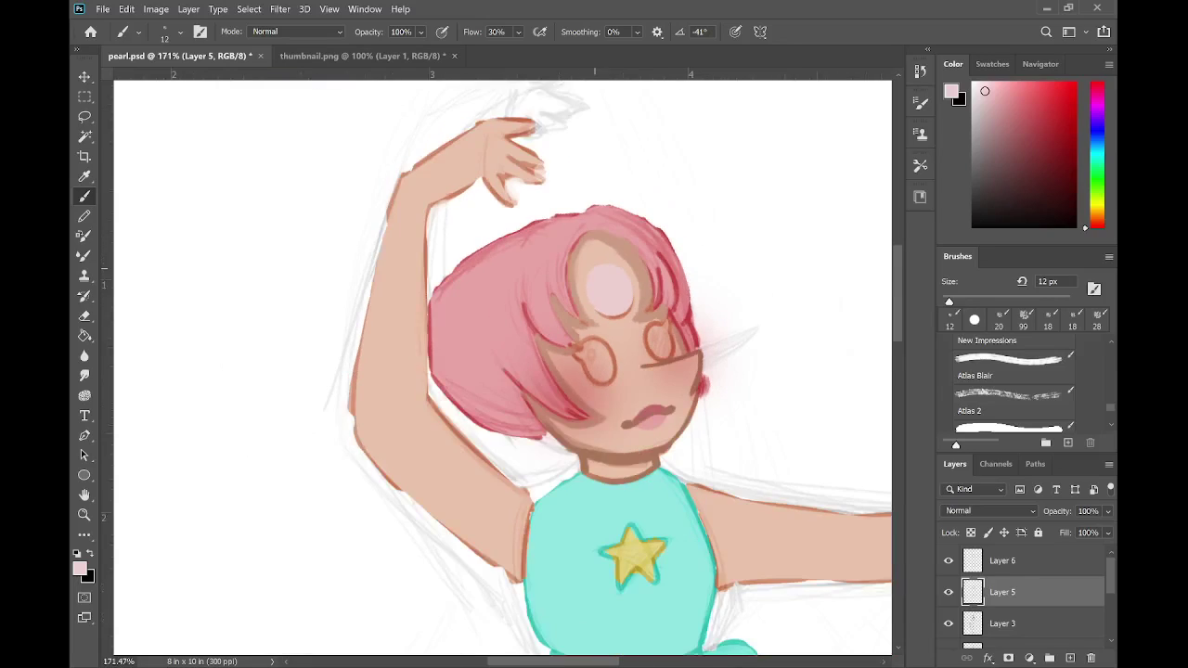